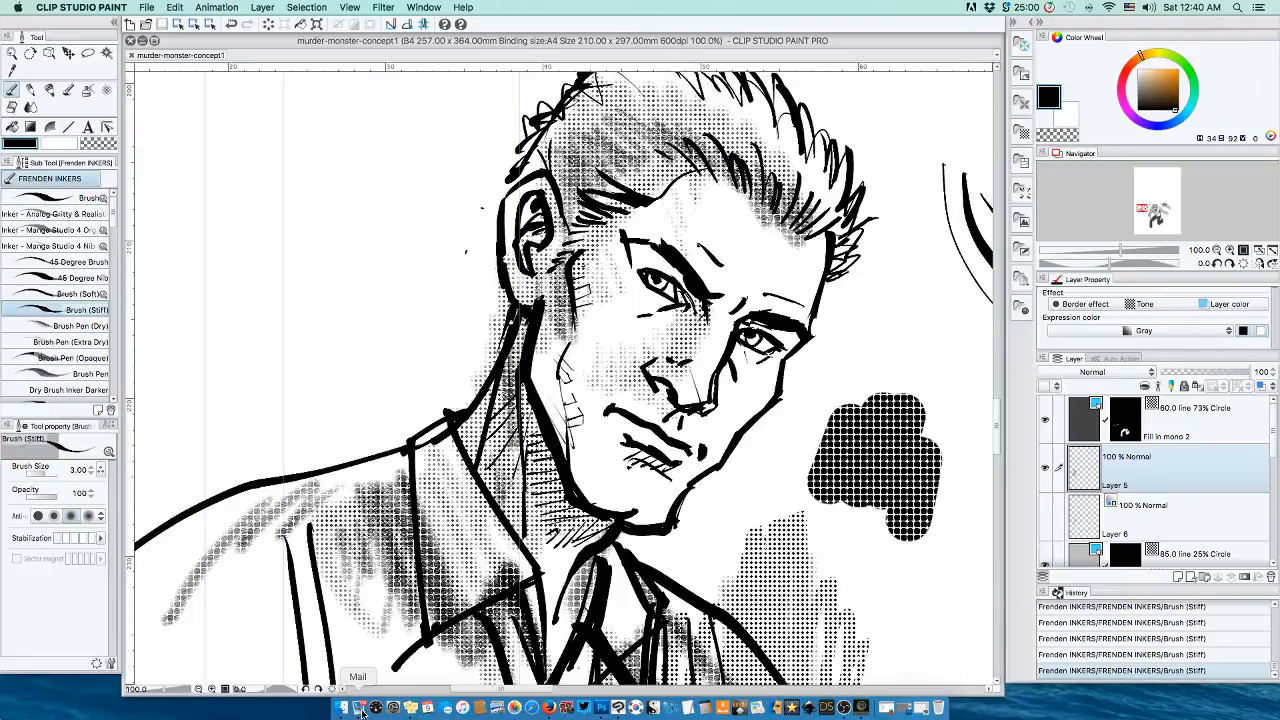
{"action": "right_click", "coordinate": [362, 710]}
{"action": "left_click", "coordinate": [383, 673]}
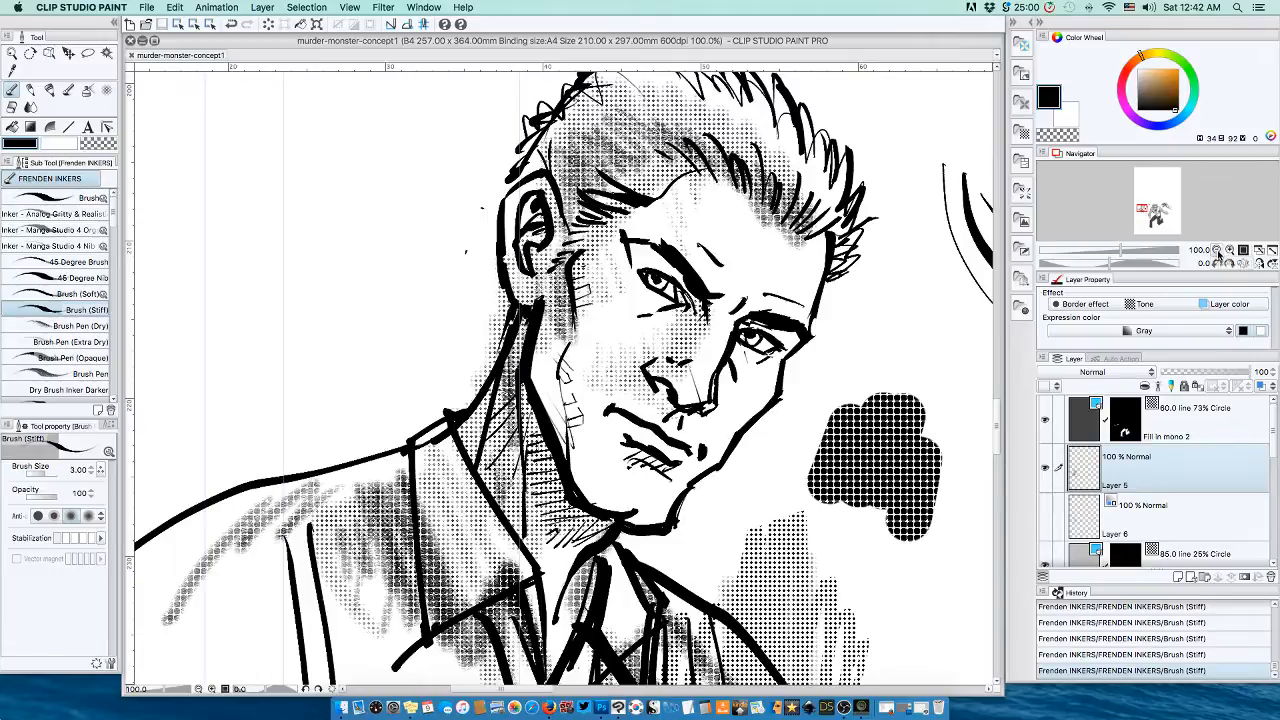
Add a new raster layer directly above Layer 5 and set the drawing colour to red
{"action": "left_click", "coordinate": [1216, 252]}
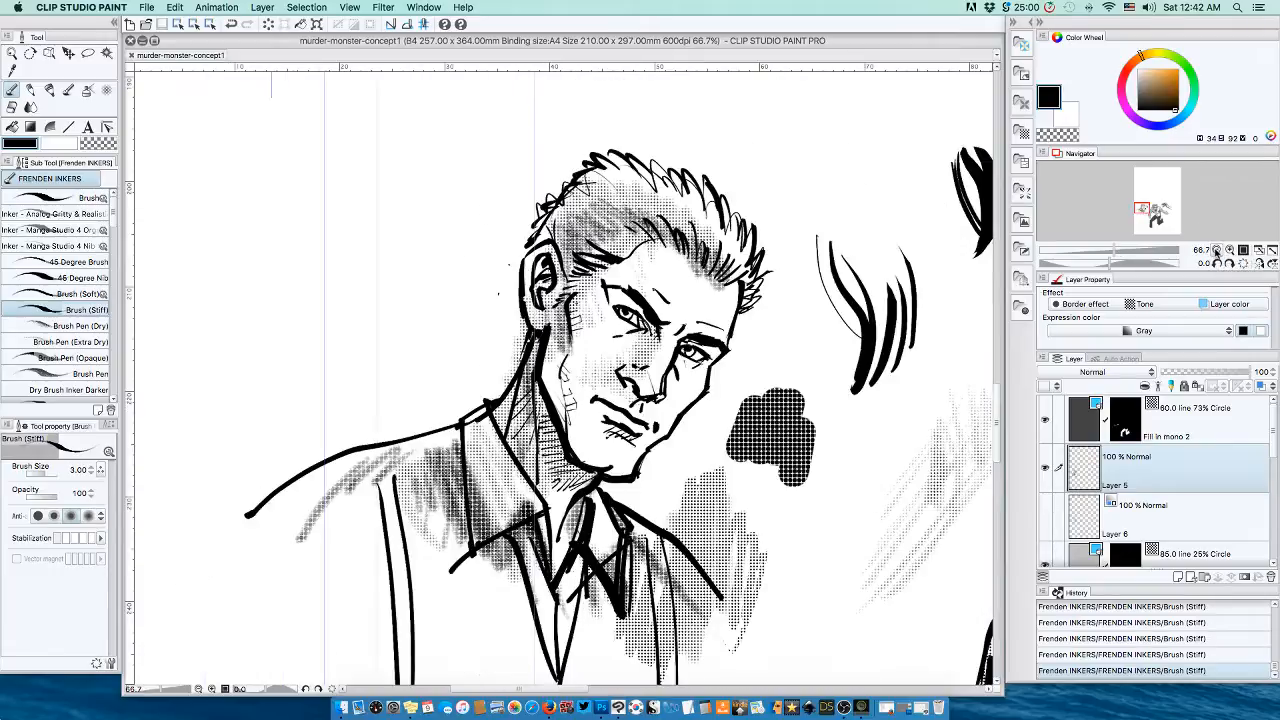
{"action": "left_click", "coordinate": [1216, 250]}
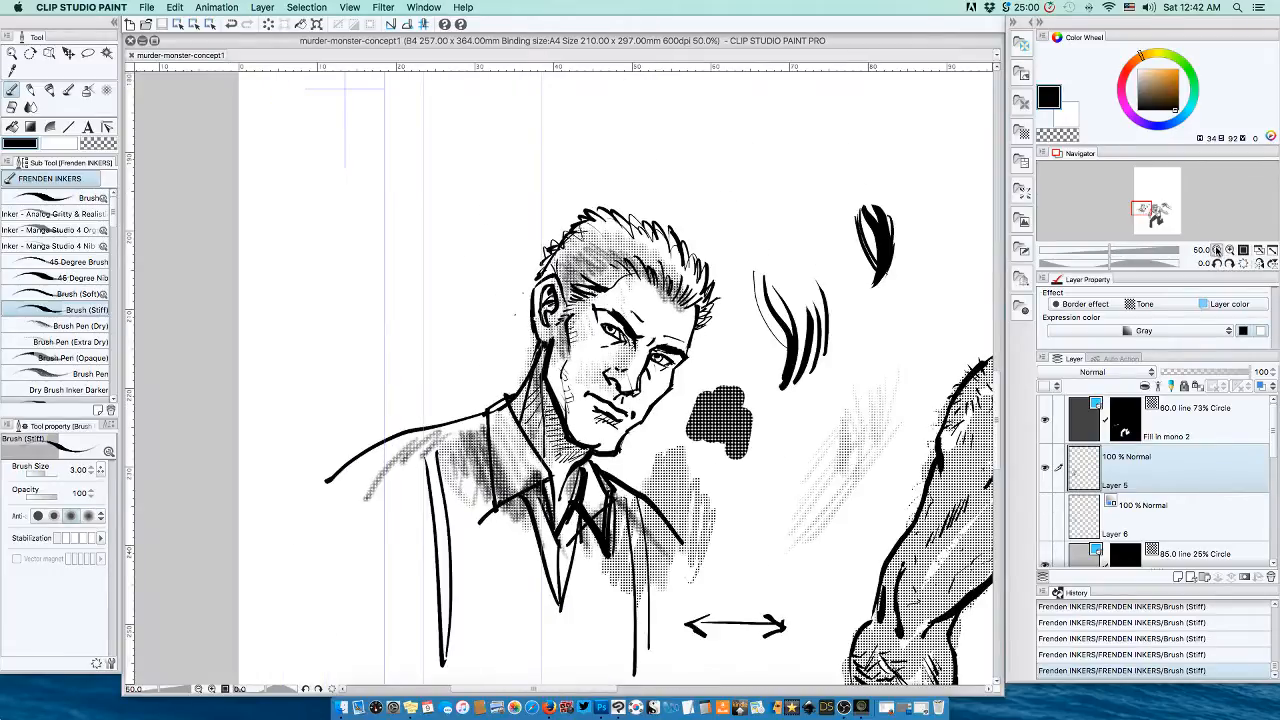
{"action": "left_click", "coordinate": [1216, 250]}
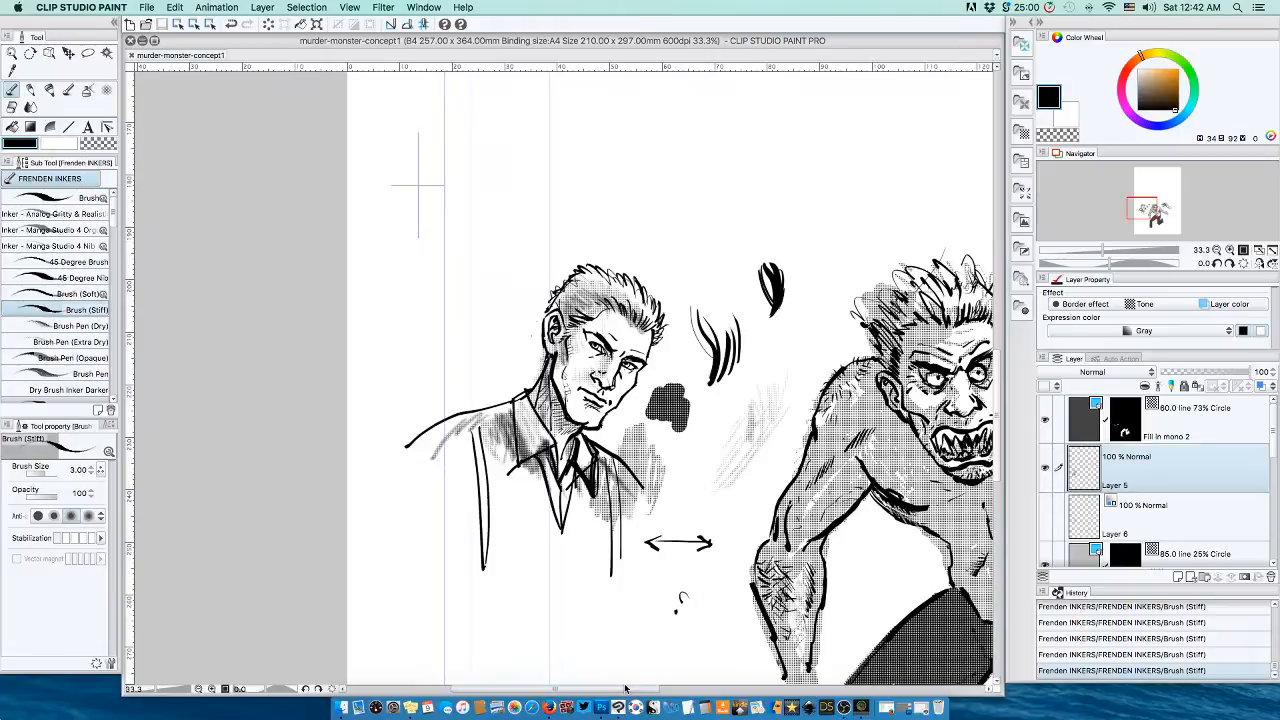
{"action": "left_click_drag", "start_coordinate": [625, 688], "coordinate": [738, 688]}
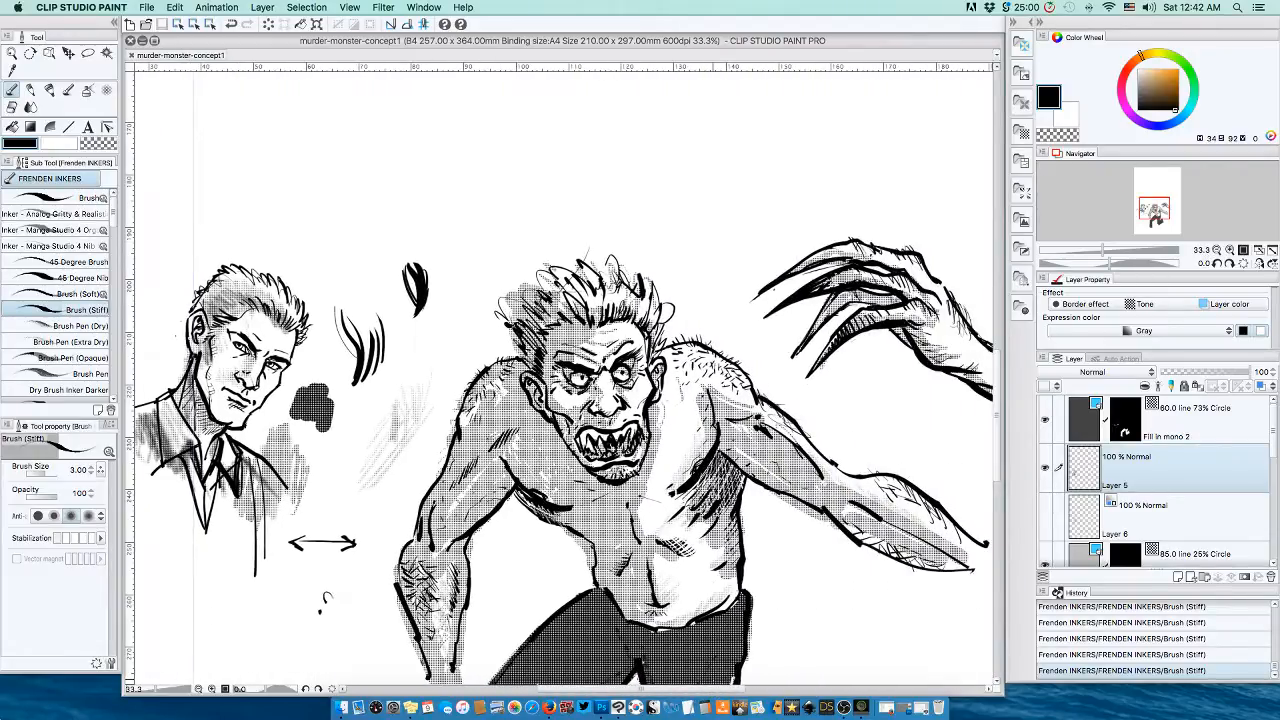
{"action": "left_click", "coordinate": [1229, 250]}
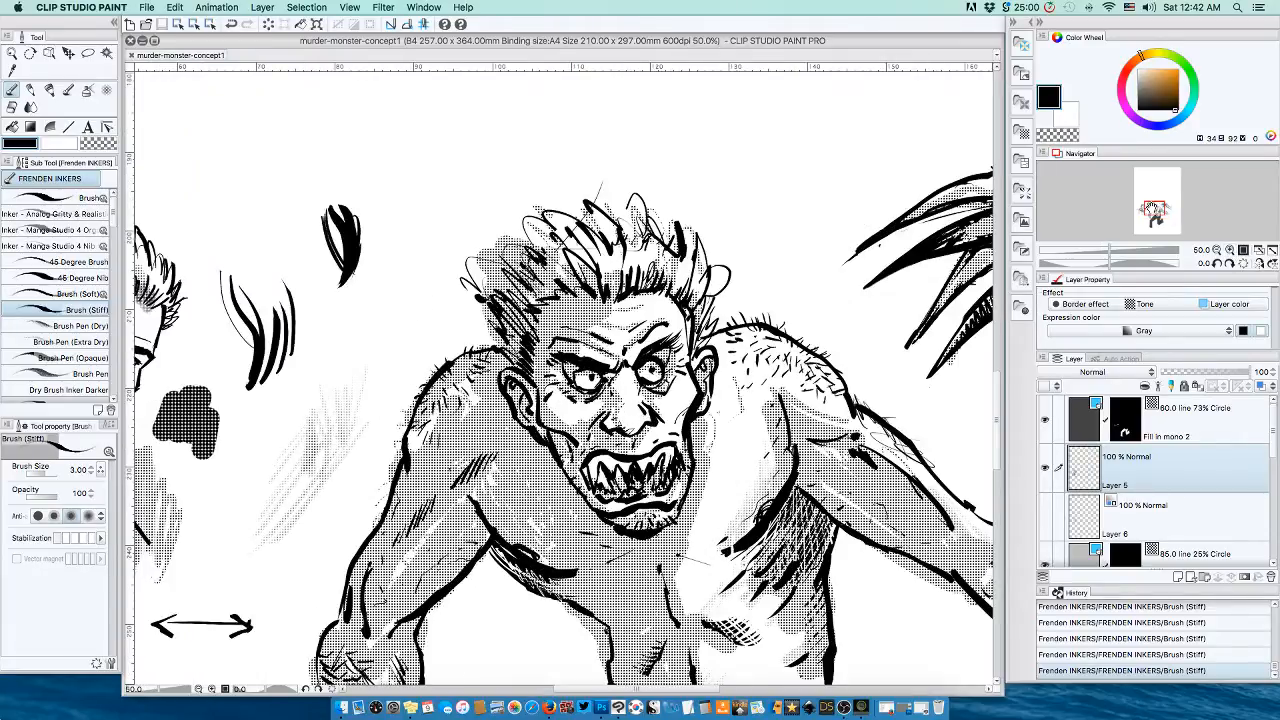
{"action": "left_click_drag", "start_coordinate": [1153, 208], "coordinate": [1153, 209]}
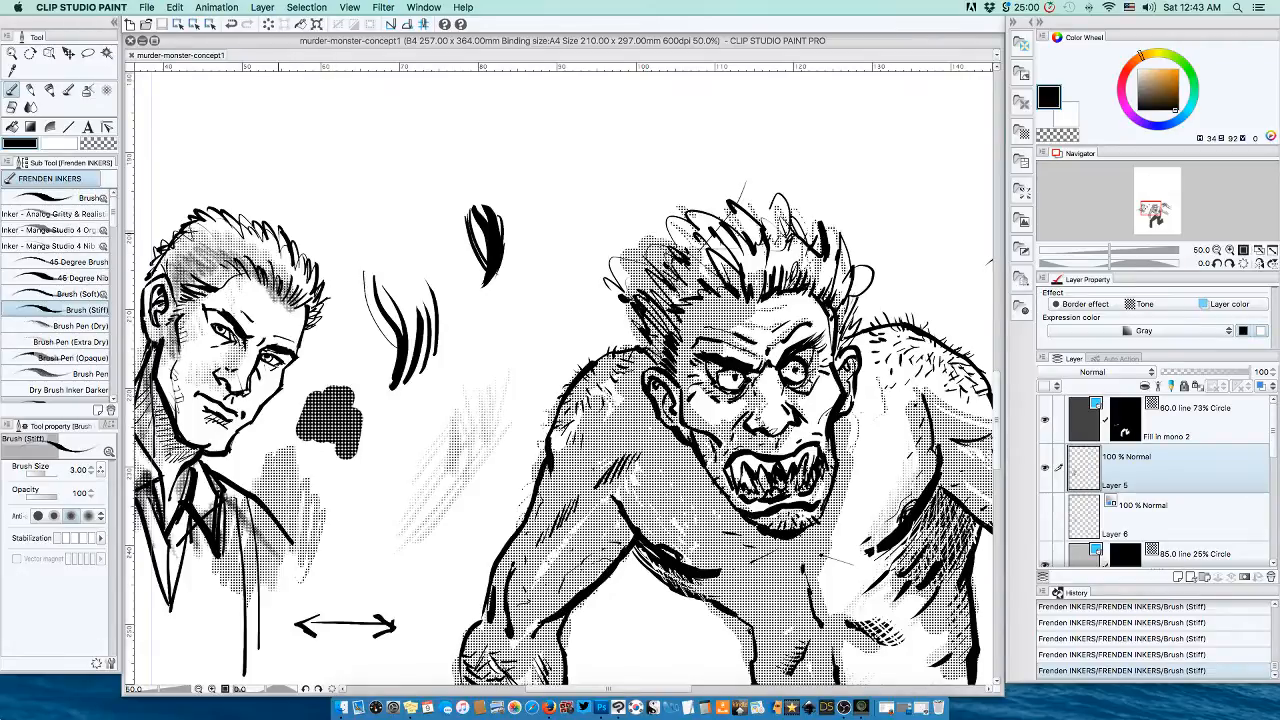
{"action": "left_click", "coordinate": [1178, 578]}
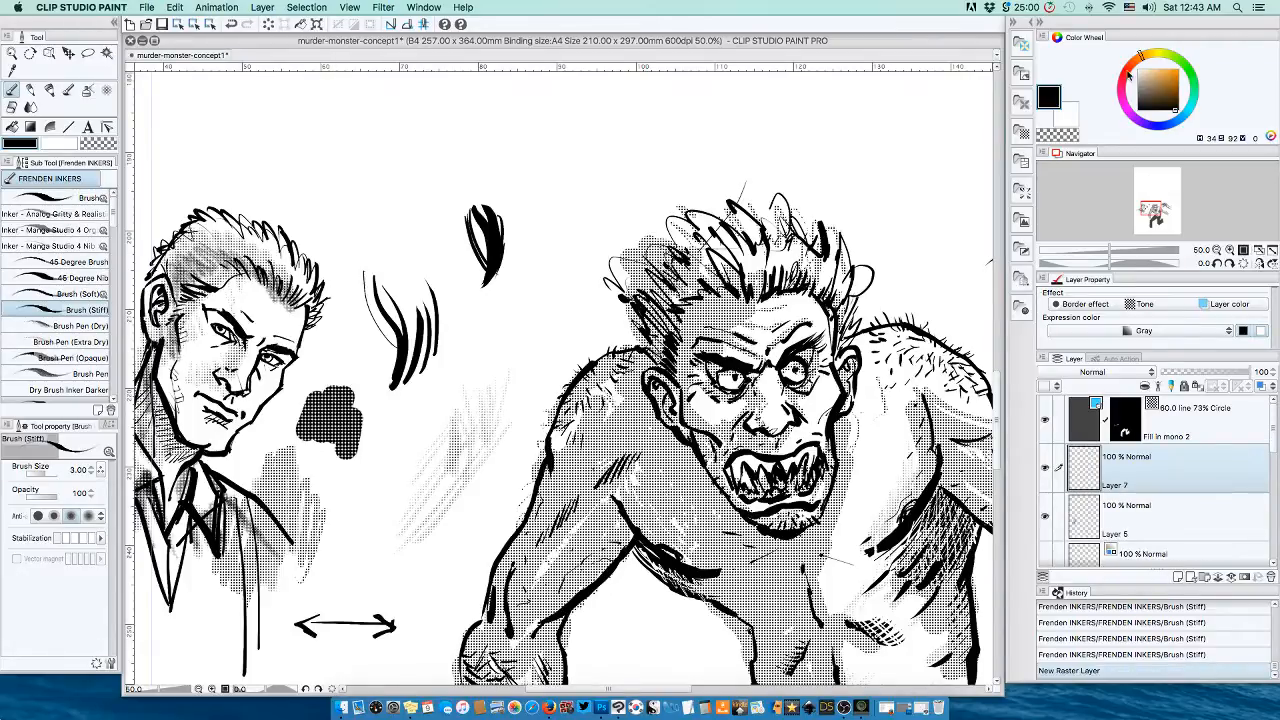
{"action": "left_click", "coordinate": [1130, 72]}
{"action": "left_click", "coordinate": [1169, 73]}
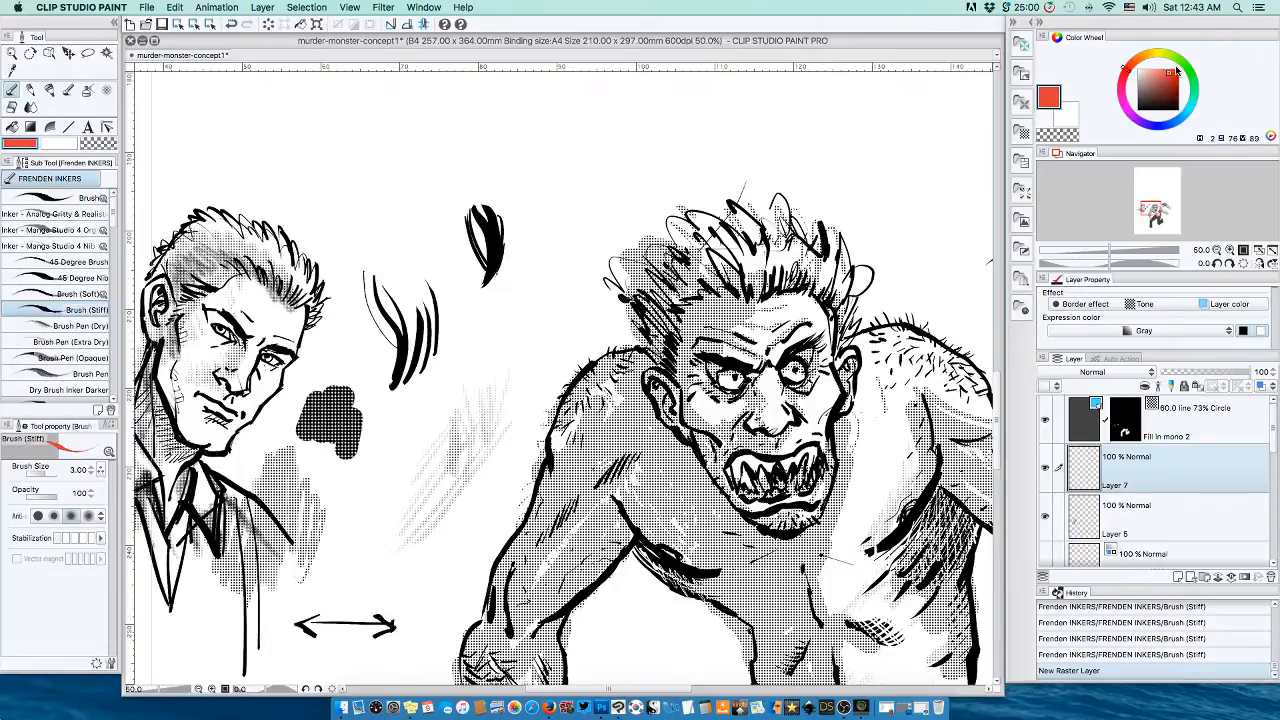
Undo the test arrow above the monster's head and set the new layer's expression color to Color
{"action": "mouse_move", "coordinate": [664, 142]}
{"action": "left_mouse_down"}
{"action": "mouse_move", "coordinate": [682, 176]}
{"action": "mouse_move", "coordinate": [685, 159]}
{"action": "left_mouse_up"}
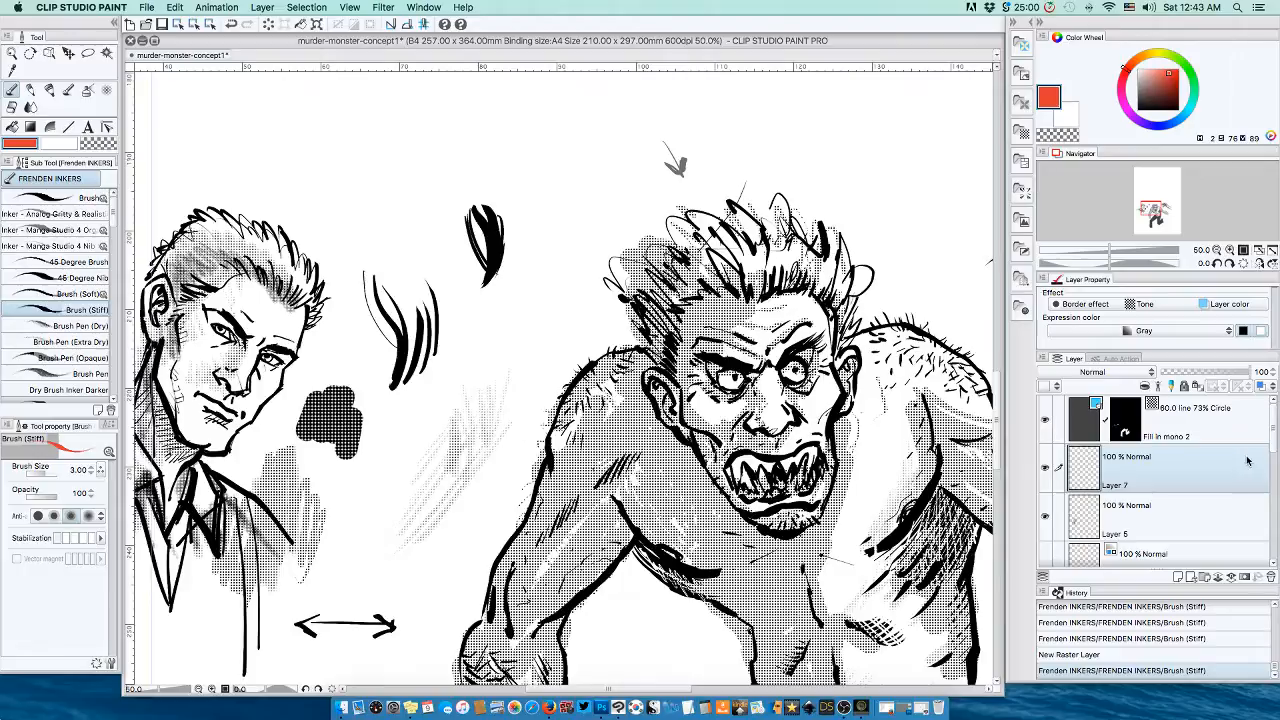
{"action": "key", "text": "super+z"}
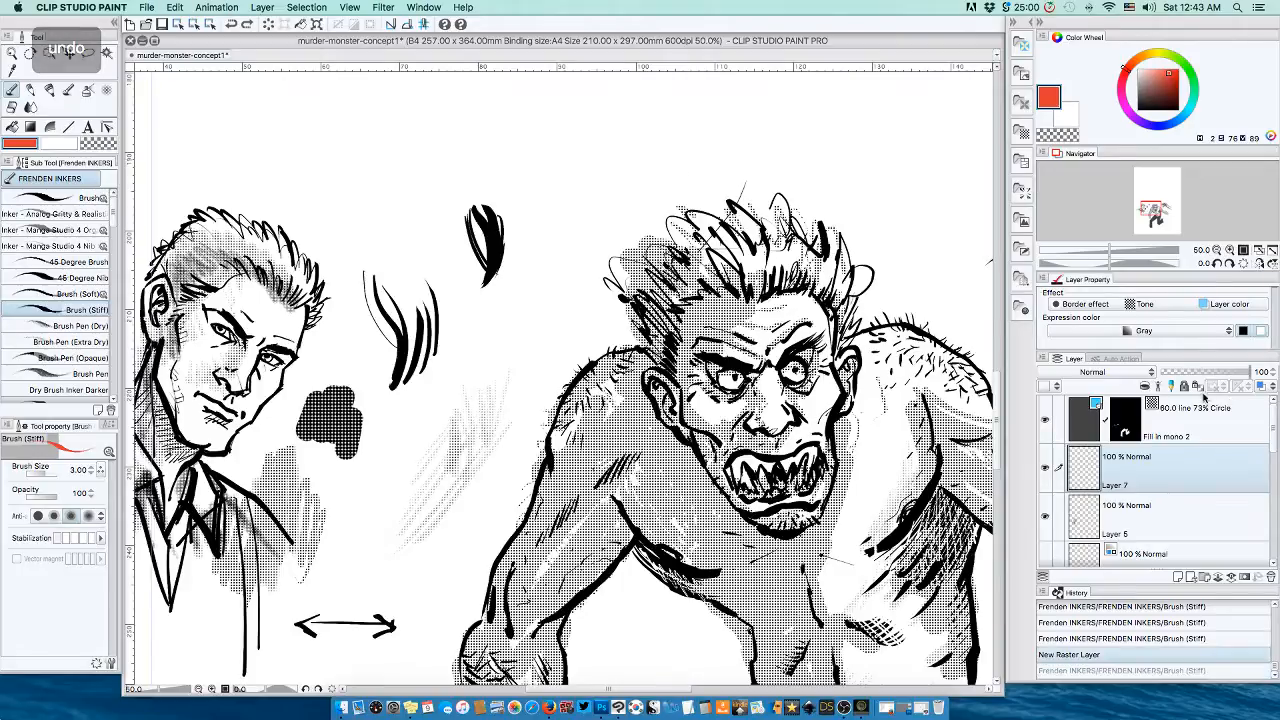
{"action": "left_click", "coordinate": [1194, 332]}
{"action": "left_click", "coordinate": [1166, 347]}
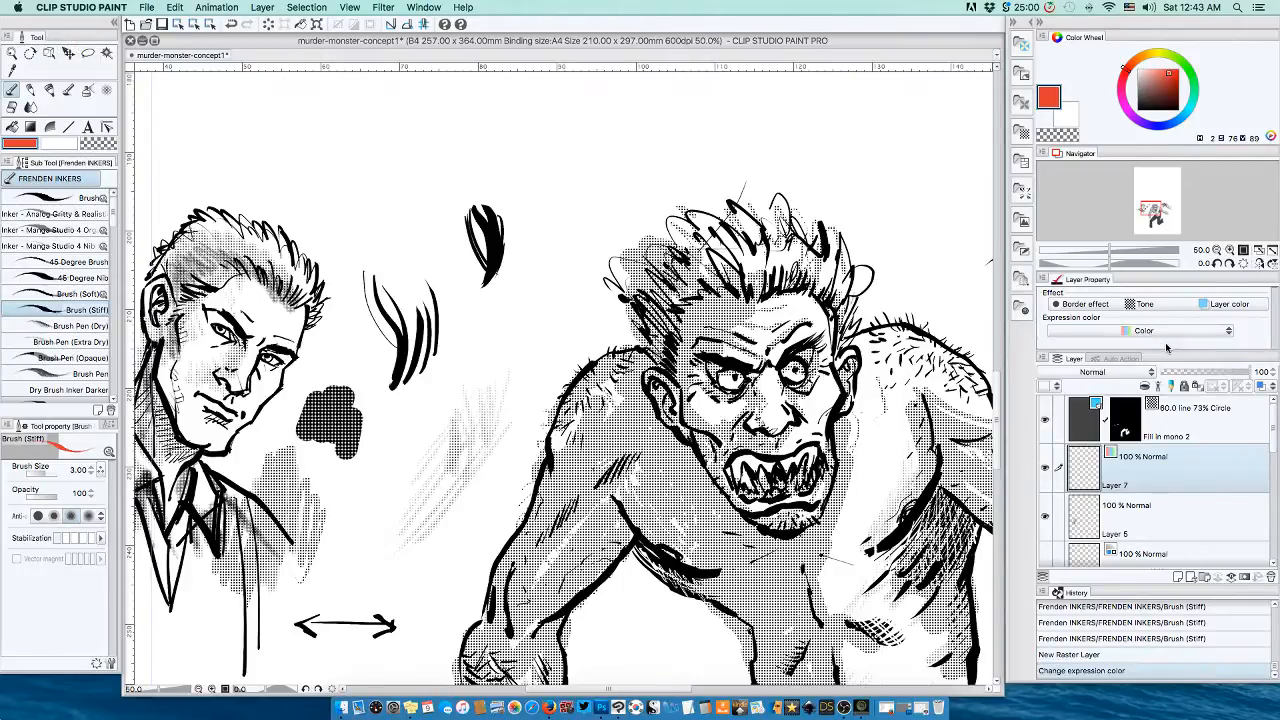
Draw small red arrows pointing at the monster's hair, the man's hair and the underside of the clawed hand
{"action": "left_click_drag", "start_coordinate": [600, 124], "coordinate": [617, 157]}
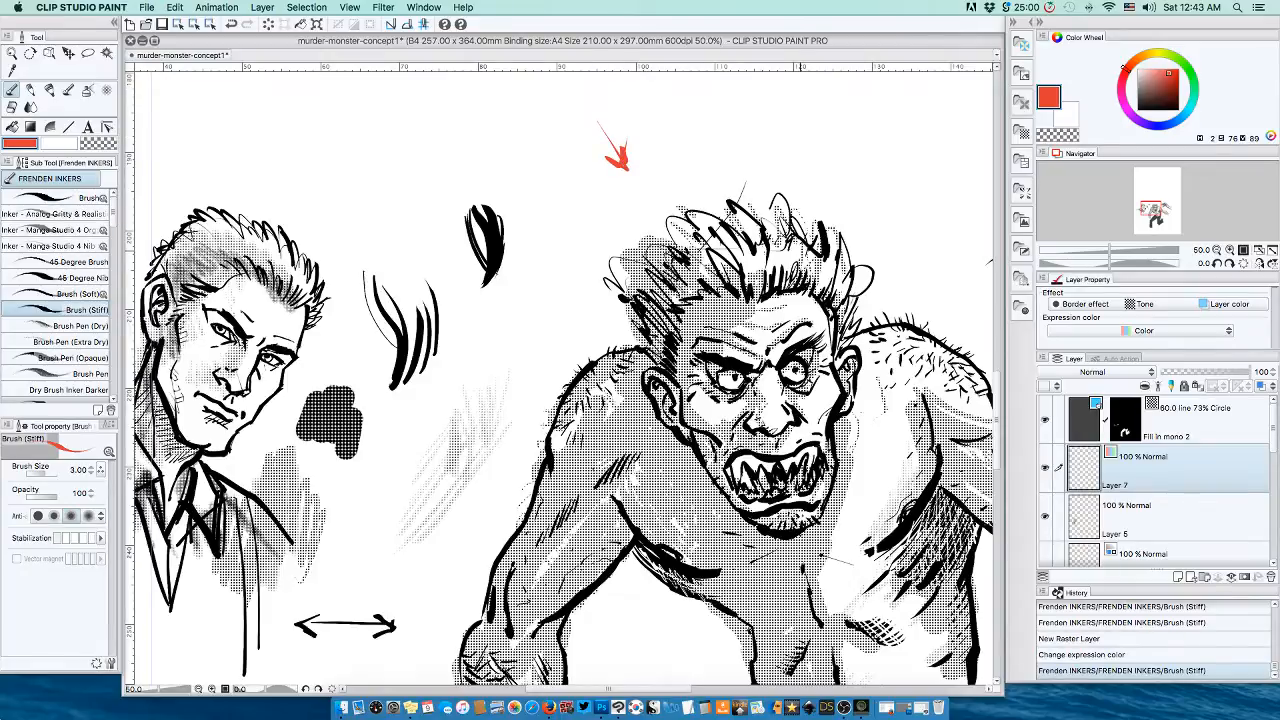
{"action": "left_click_drag", "start_coordinate": [310, 186], "coordinate": [300, 206]}
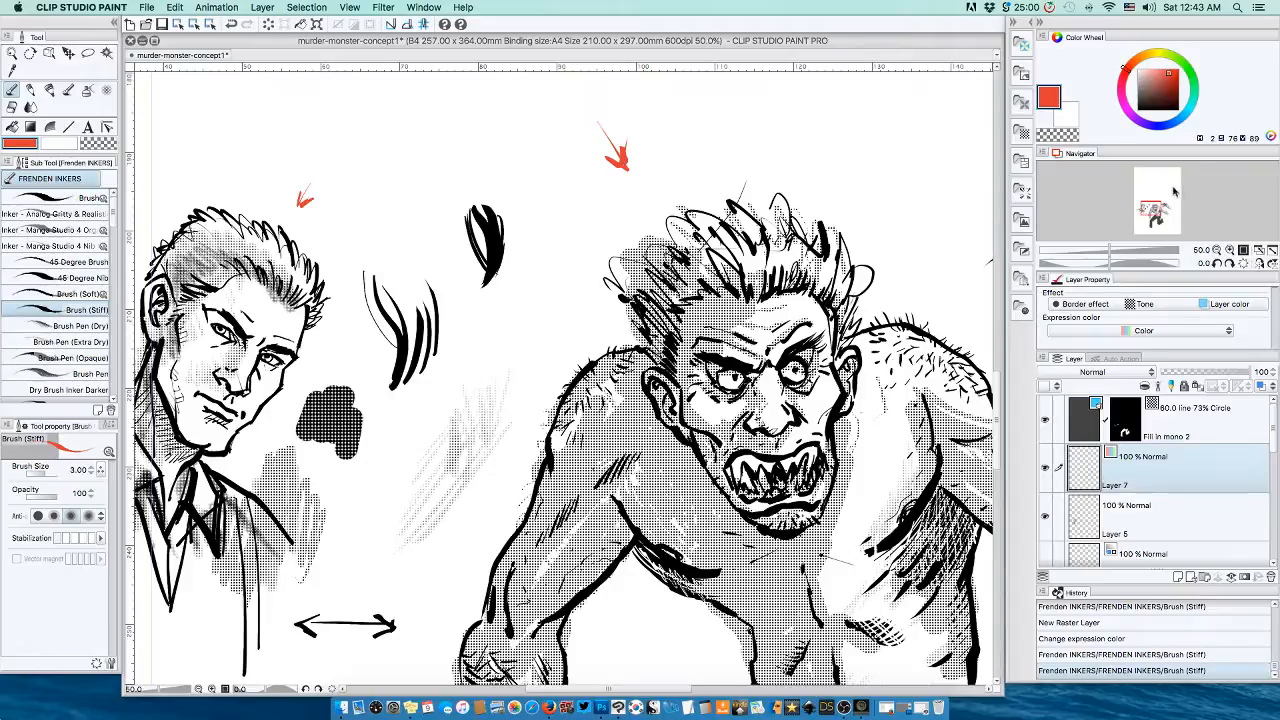
{"action": "left_click_drag", "start_coordinate": [1151, 211], "coordinate": [1155, 212]}
{"action": "left_click_drag", "start_coordinate": [1156, 216], "coordinate": [1154, 208]}
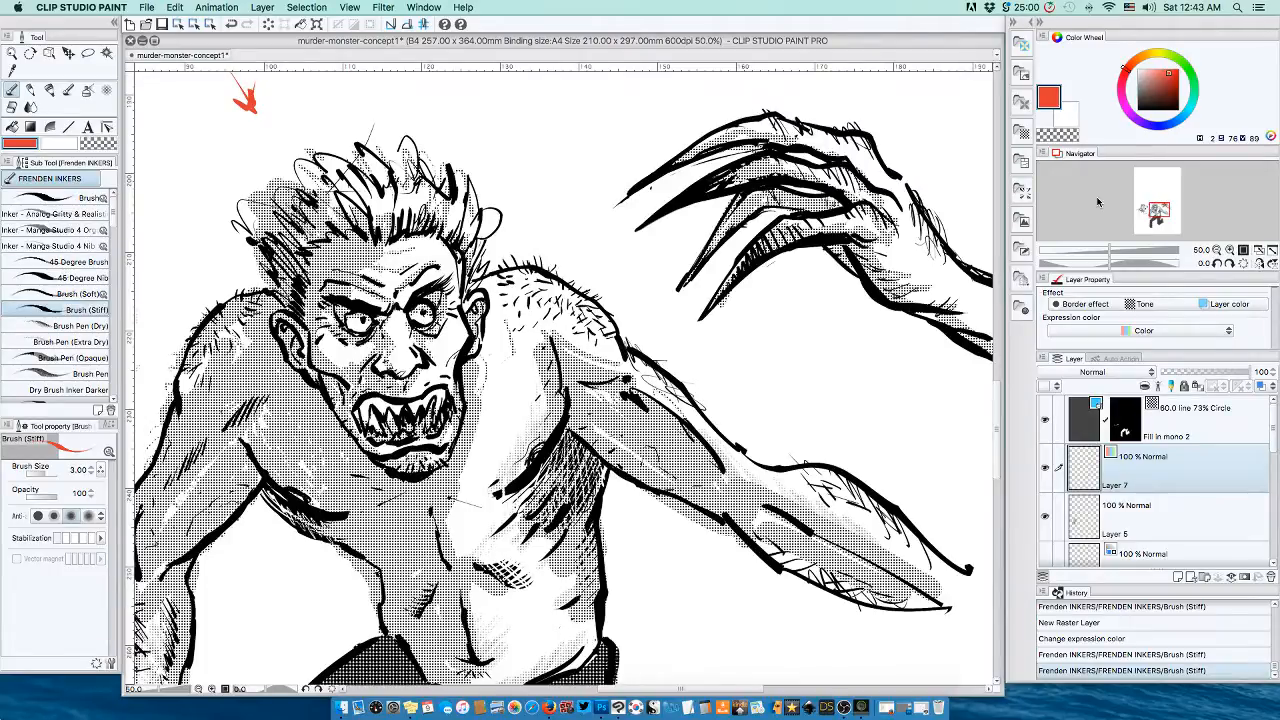
{"action": "mouse_move", "coordinate": [766, 305]}
{"action": "left_mouse_down"}
{"action": "mouse_move", "coordinate": [766, 343]}
{"action": "mouse_move", "coordinate": [777, 306]}
{"action": "left_mouse_up"}
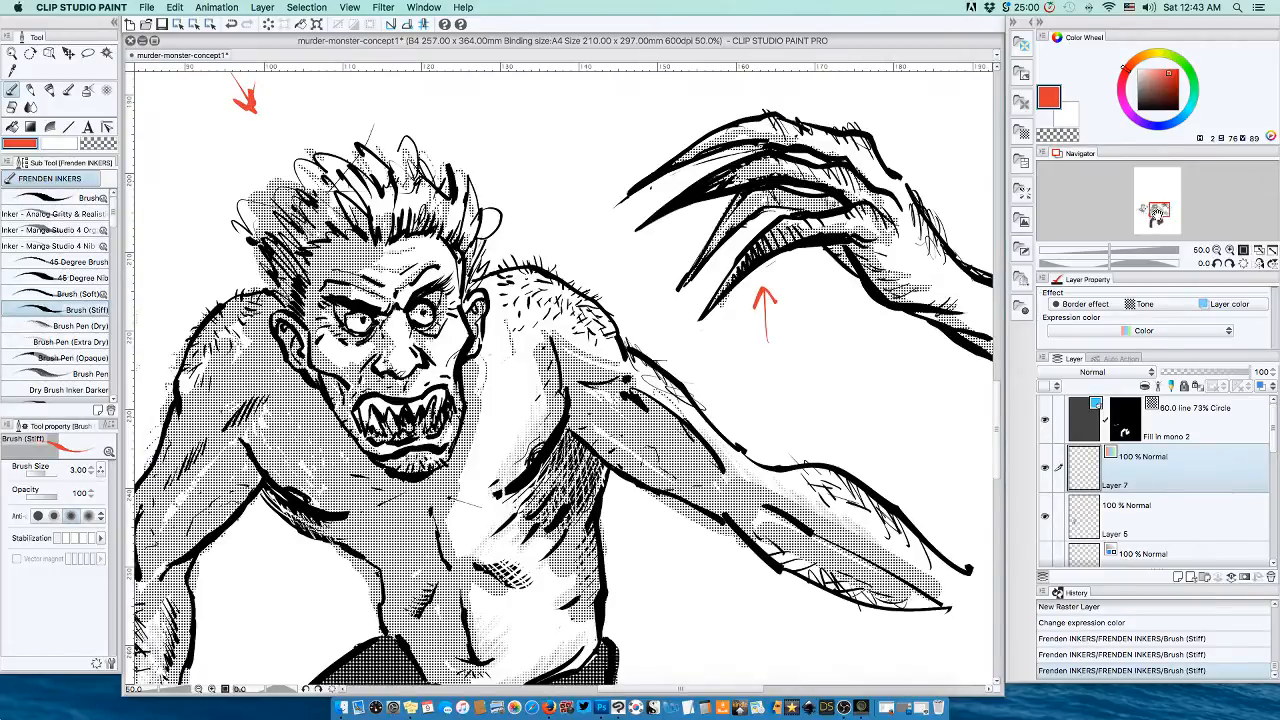
Examine the man, the monster and the clawed hand together at several zoom levels
{"action": "left_click_drag", "start_coordinate": [1158, 209], "coordinate": [1151, 210]}
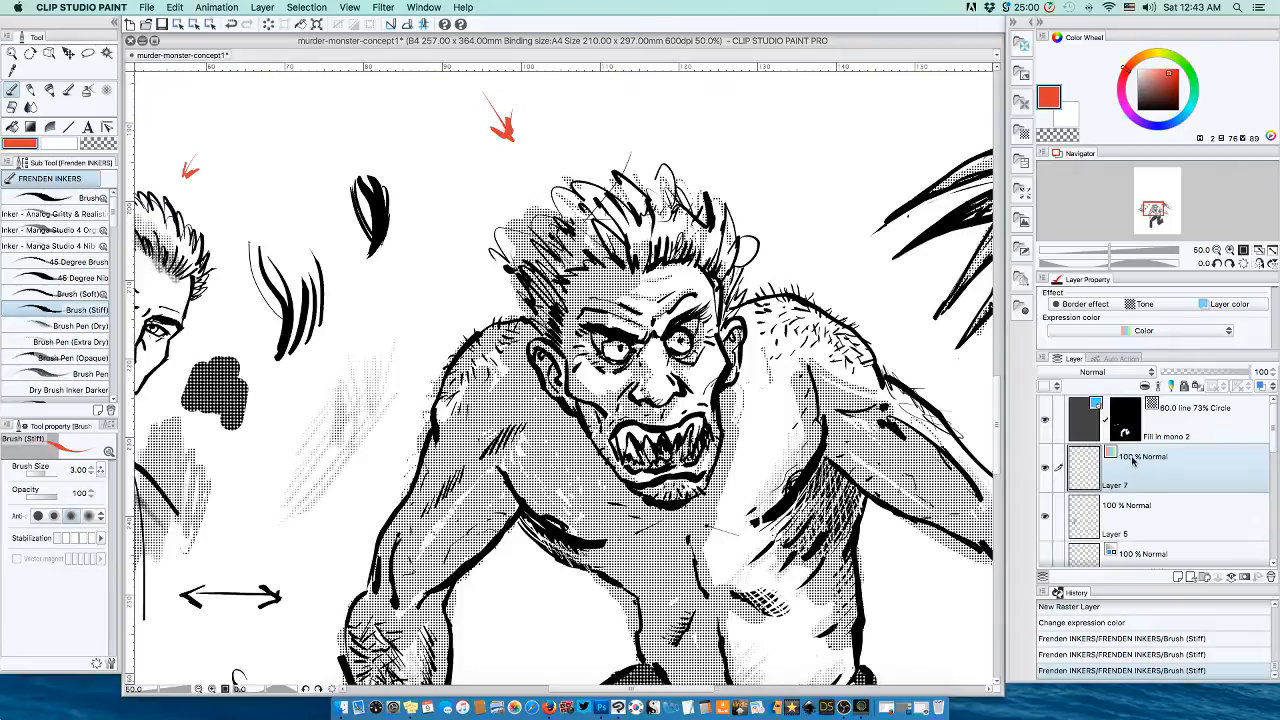
{"action": "left_click", "coordinate": [1215, 250]}
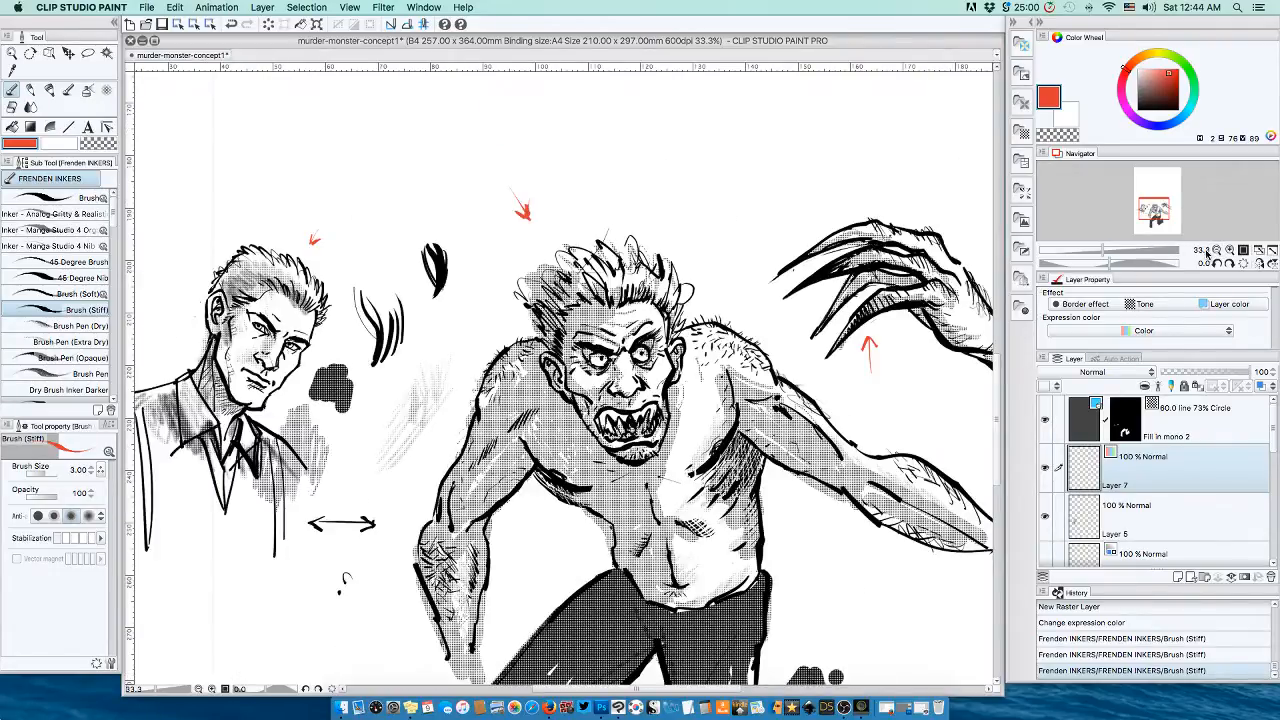
{"action": "left_click", "coordinate": [1215, 251]}
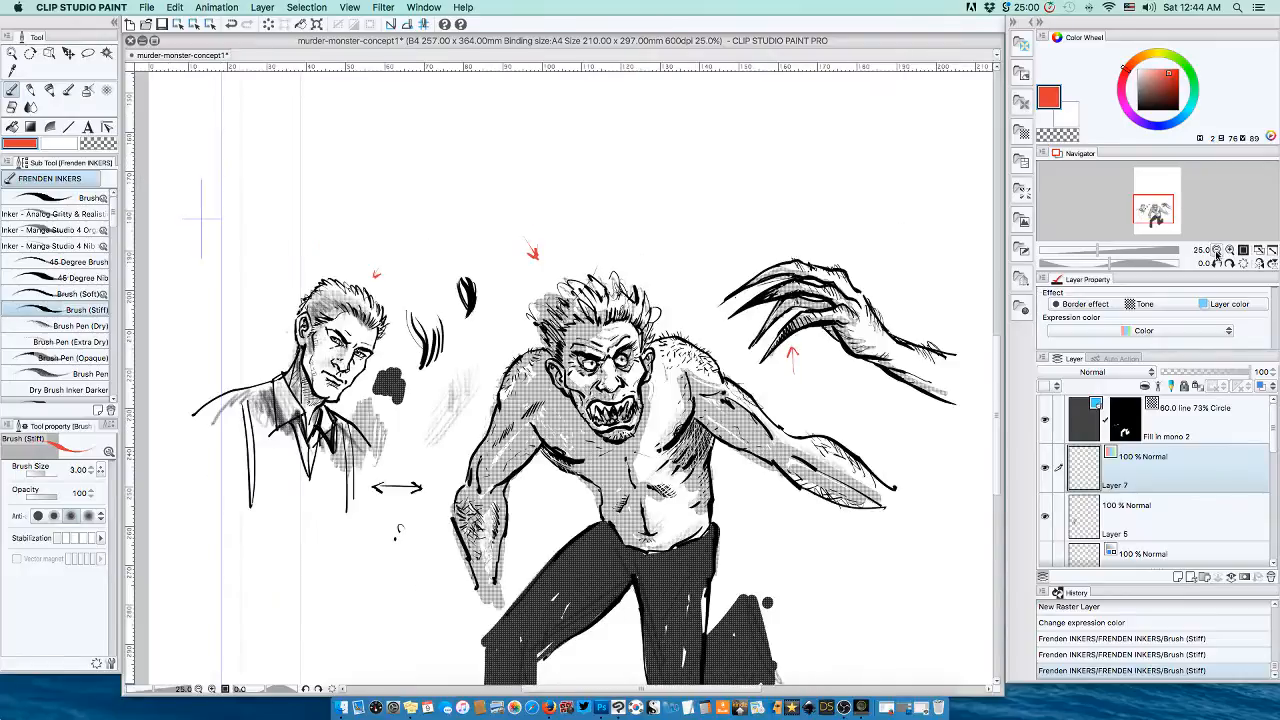
{"action": "left_click", "coordinate": [1216, 251]}
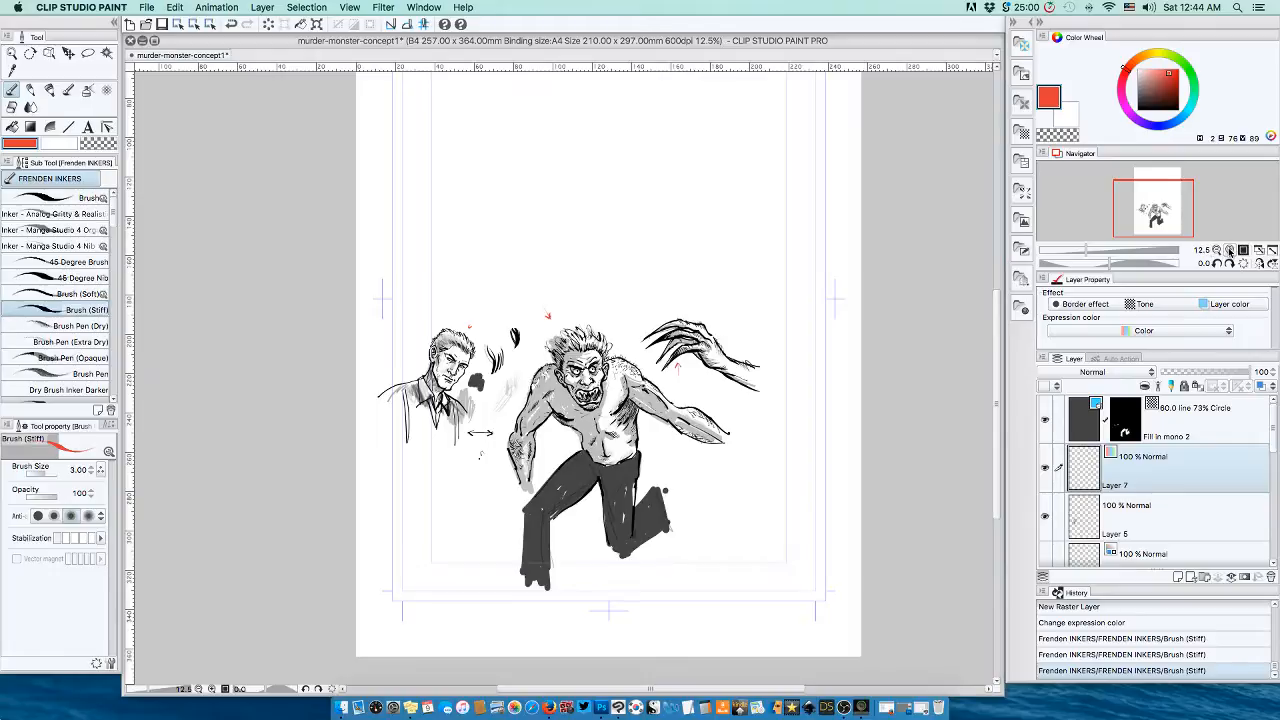
{"action": "left_click", "coordinate": [1229, 251]}
{"action": "left_click", "coordinate": [1229, 251]}
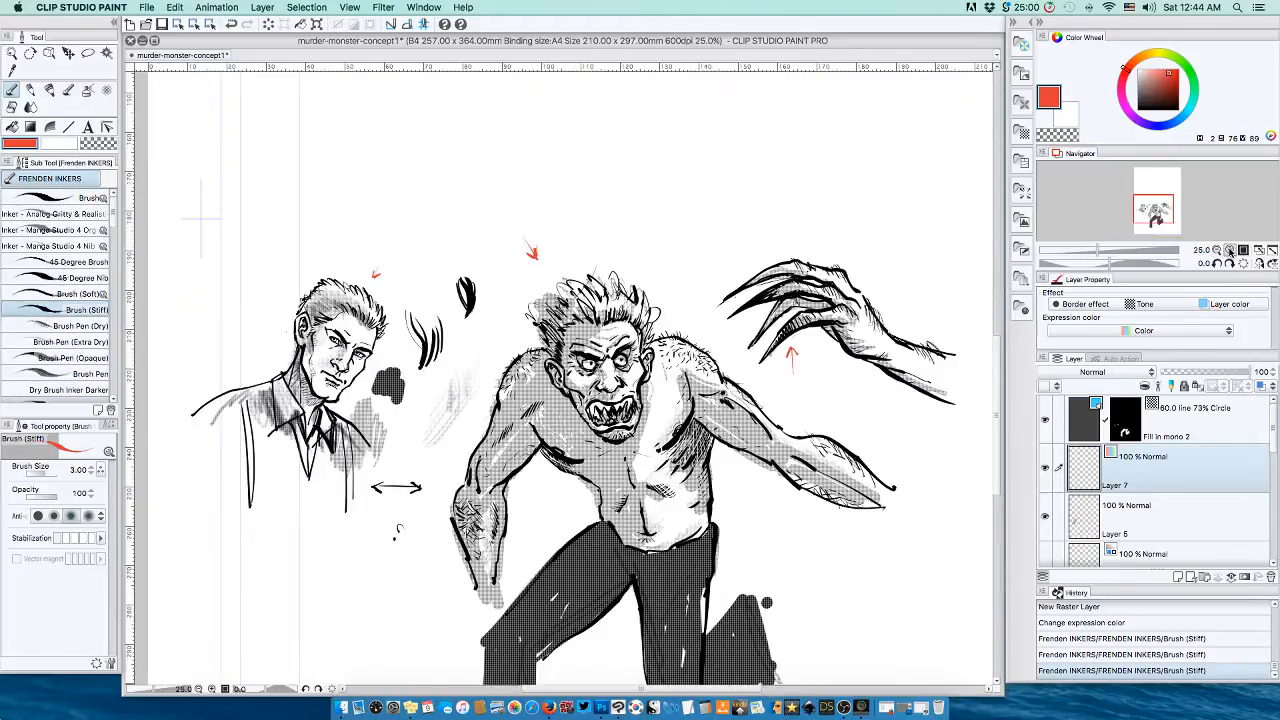
{"action": "left_click", "coordinate": [1229, 251]}
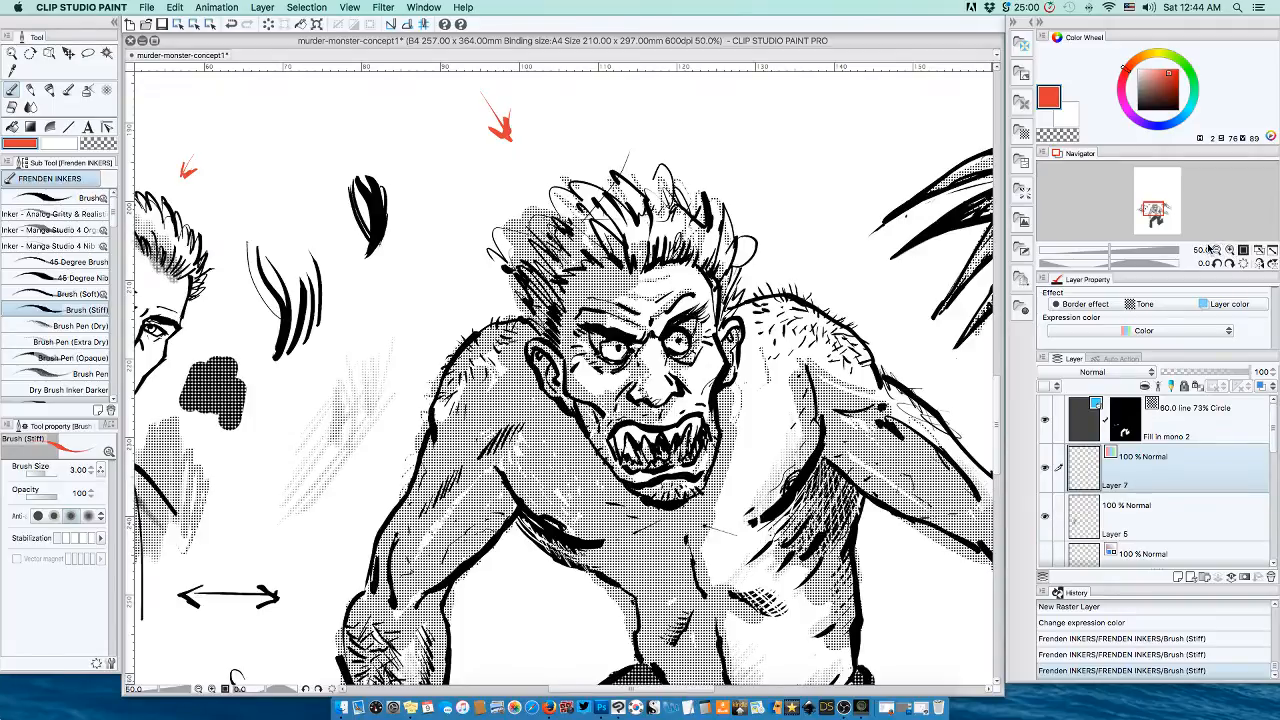
{"action": "left_click", "coordinate": [1216, 251]}
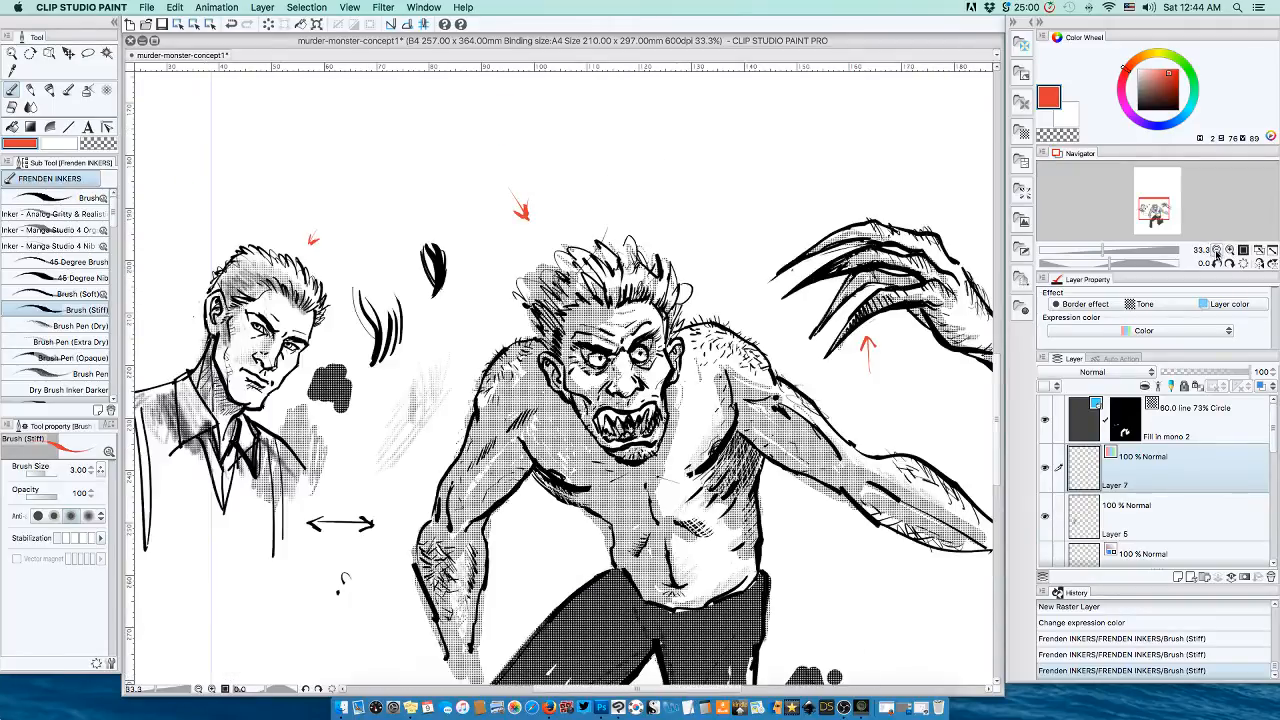
Draw red blood dripping from the tips of the long claws and undo the last stray stroke
{"action": "left_click", "coordinate": [1215, 251]}
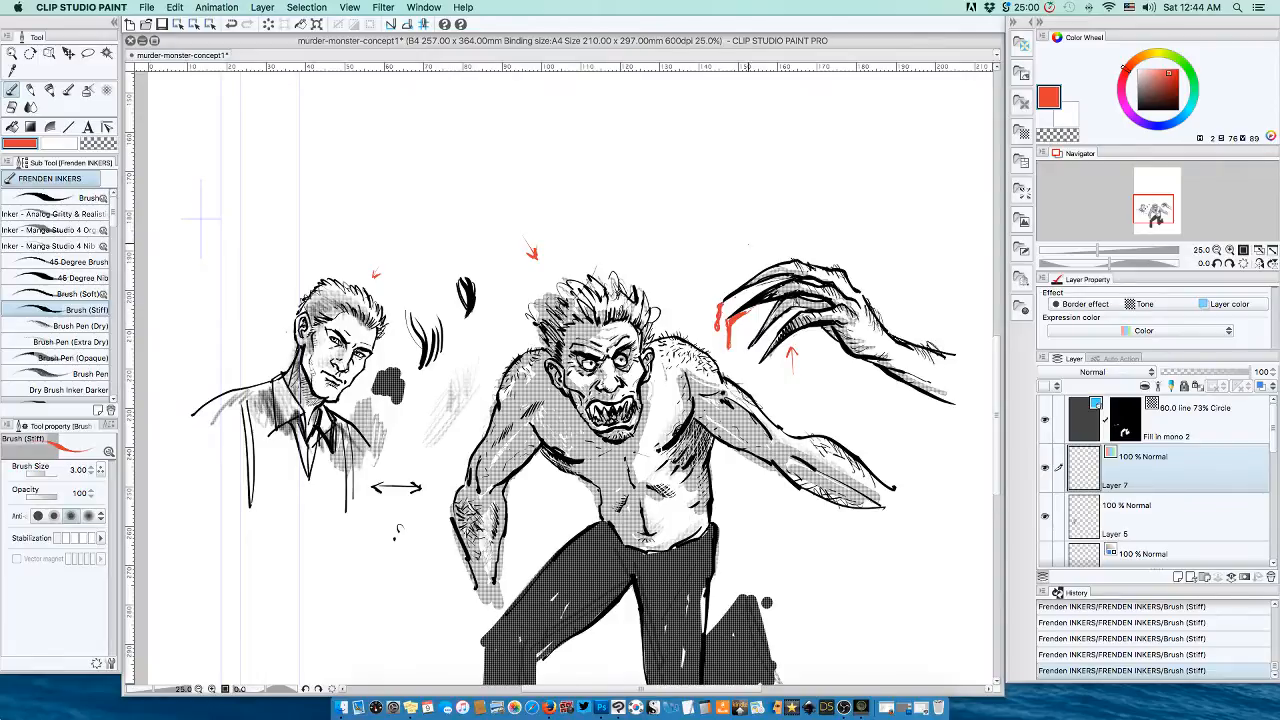
{"action": "left_click_drag", "start_coordinate": [740, 302], "coordinate": [795, 283]}
{"action": "key", "text": "super+z"}
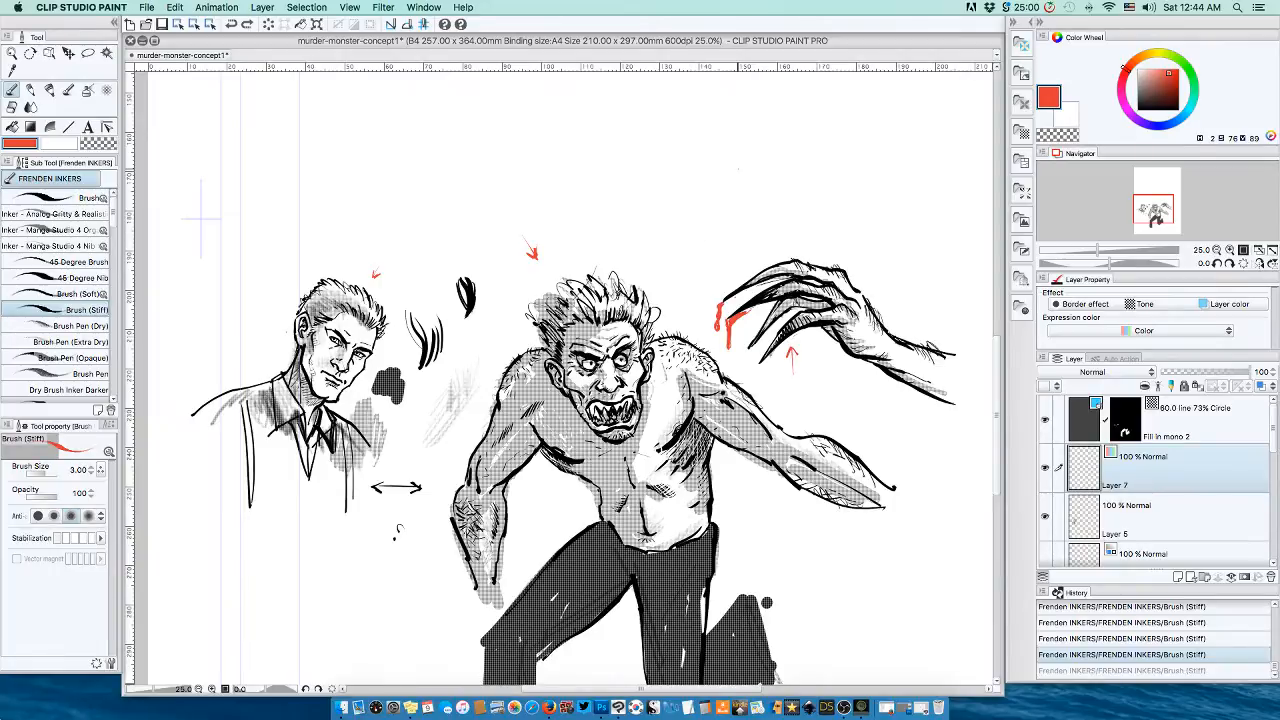
Flip the canvas view horizontally and show Layer 3 with the blue rough sketch of the monster
{"action": "left_click", "coordinate": [1257, 263]}
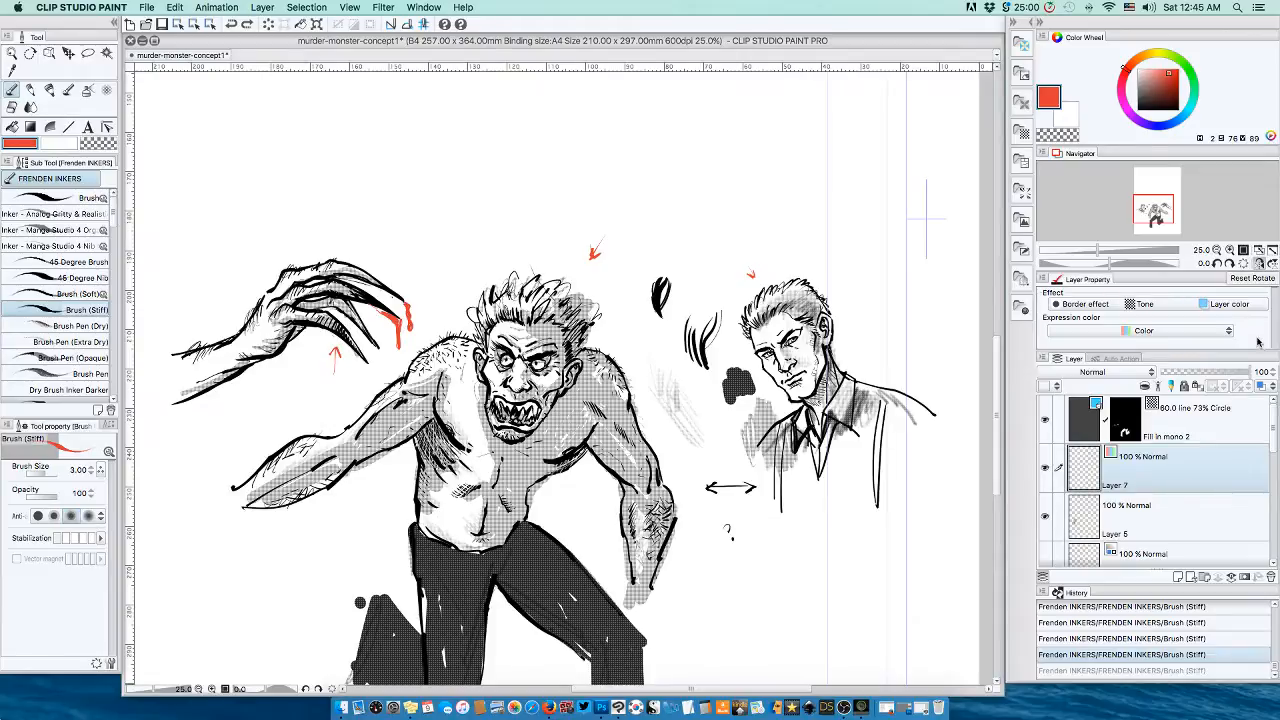
{"action": "scroll", "coordinate": [1263, 468], "scroll_direction": "down", "scroll_amount": 5}
{"action": "scroll", "coordinate": [1263, 468], "scroll_direction": "down", "scroll_amount": 2}
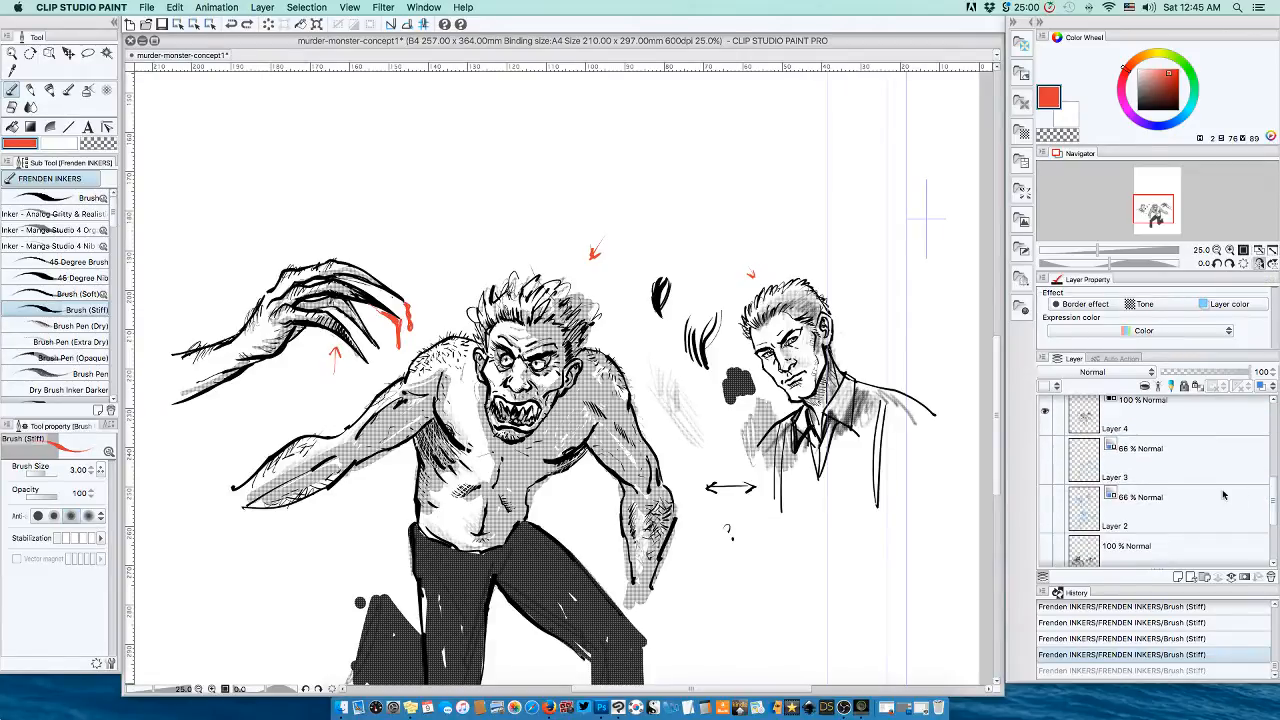
{"action": "left_click", "coordinate": [1046, 462]}
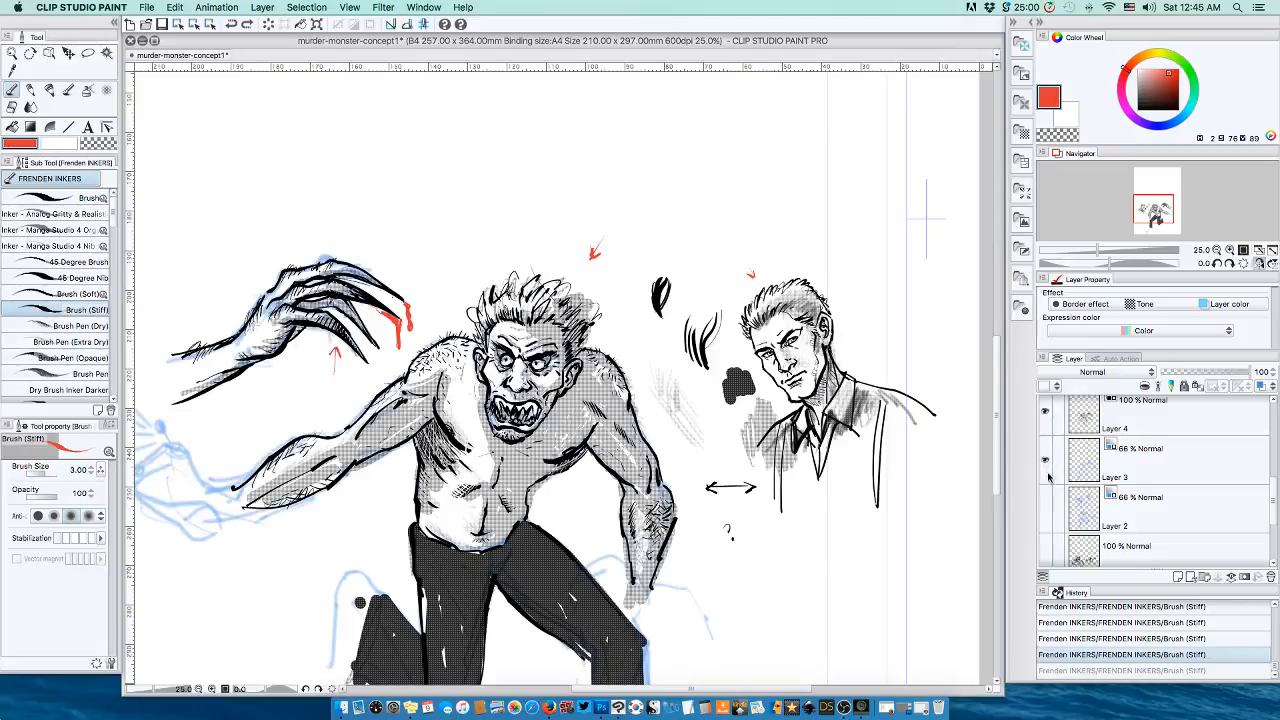
{"action": "left_click_drag", "start_coordinate": [1152, 210], "coordinate": [1150, 218]}
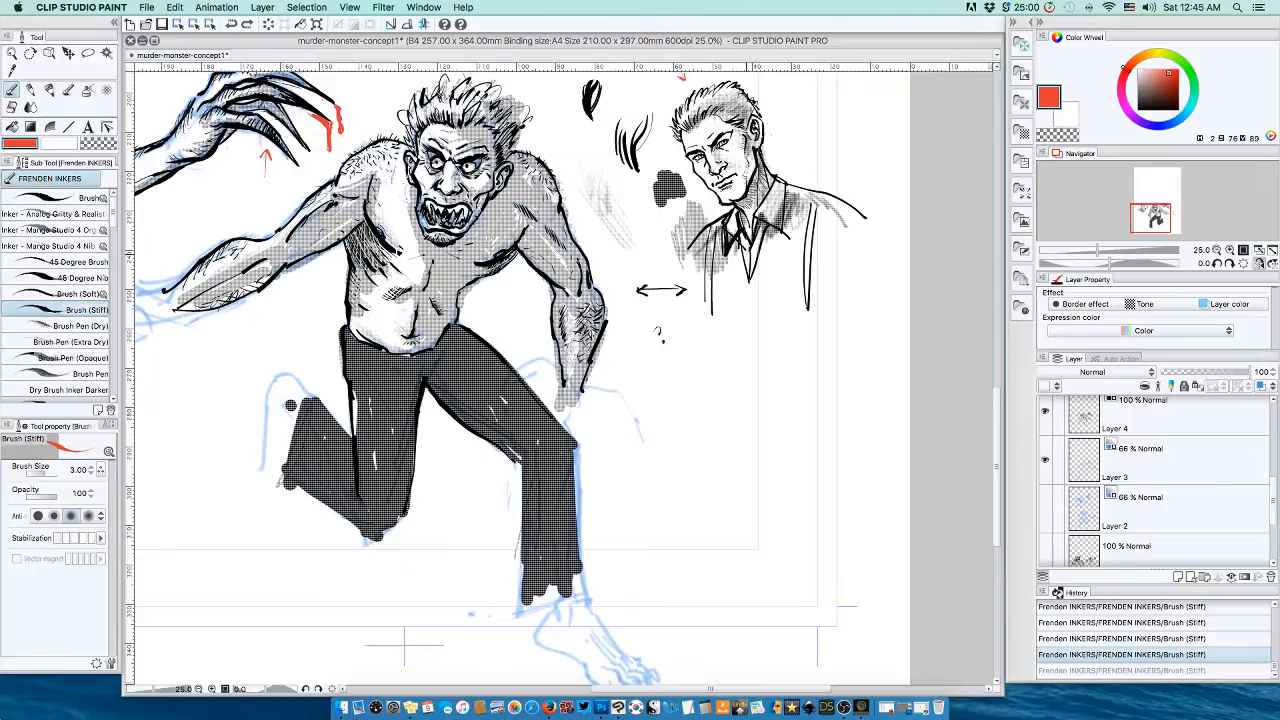
{"action": "mouse_move", "coordinate": [746, 238]}
{"action": "left_mouse_down"}
{"action": "mouse_move", "coordinate": [747, 272]}
{"action": "mouse_move", "coordinate": [758, 232]}
{"action": "mouse_move", "coordinate": [754, 274]}
{"action": "left_mouse_up"}
{"action": "left_click_drag", "start_coordinate": [760, 226], "coordinate": [757, 240]}
{"action": "key", "text": "super+z"}
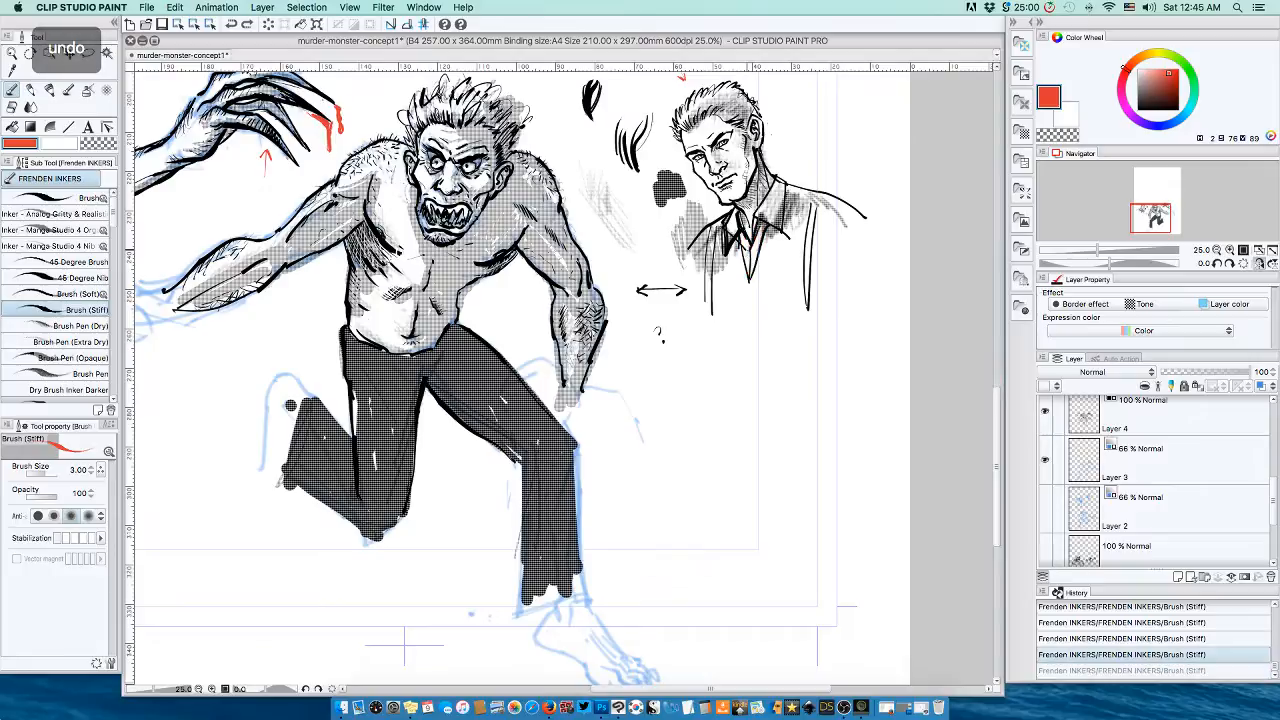
Sketch a rough red face with a pointed chin, dot eyes and a gaping mouth in the empty area below the man
{"action": "left_click_drag", "start_coordinate": [700, 300], "coordinate": [755, 358]}
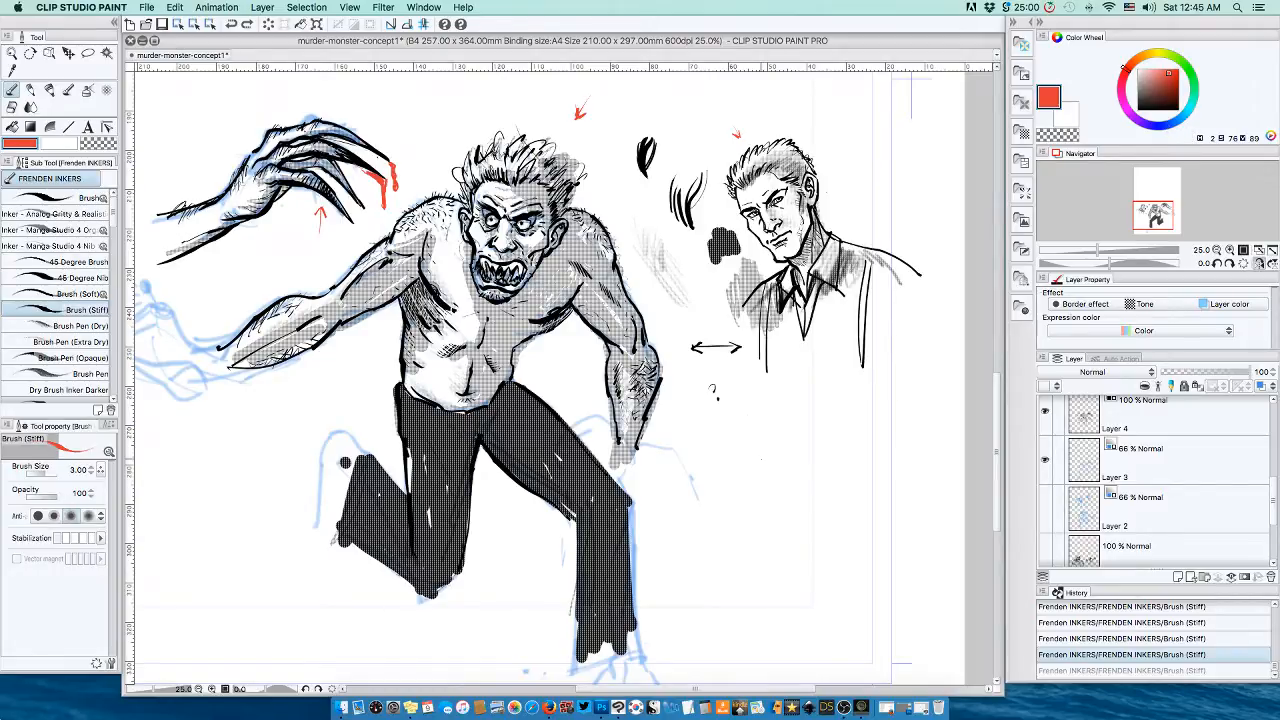
{"action": "left_click_drag", "start_coordinate": [731, 480], "coordinate": [746, 413]}
{"action": "mouse_move", "coordinate": [736, 458]}
{"action": "left_mouse_down"}
{"action": "mouse_move", "coordinate": [782, 484]}
{"action": "mouse_move", "coordinate": [737, 514]}
{"action": "mouse_move", "coordinate": [764, 511]}
{"action": "mouse_move", "coordinate": [782, 482]}
{"action": "left_mouse_up"}
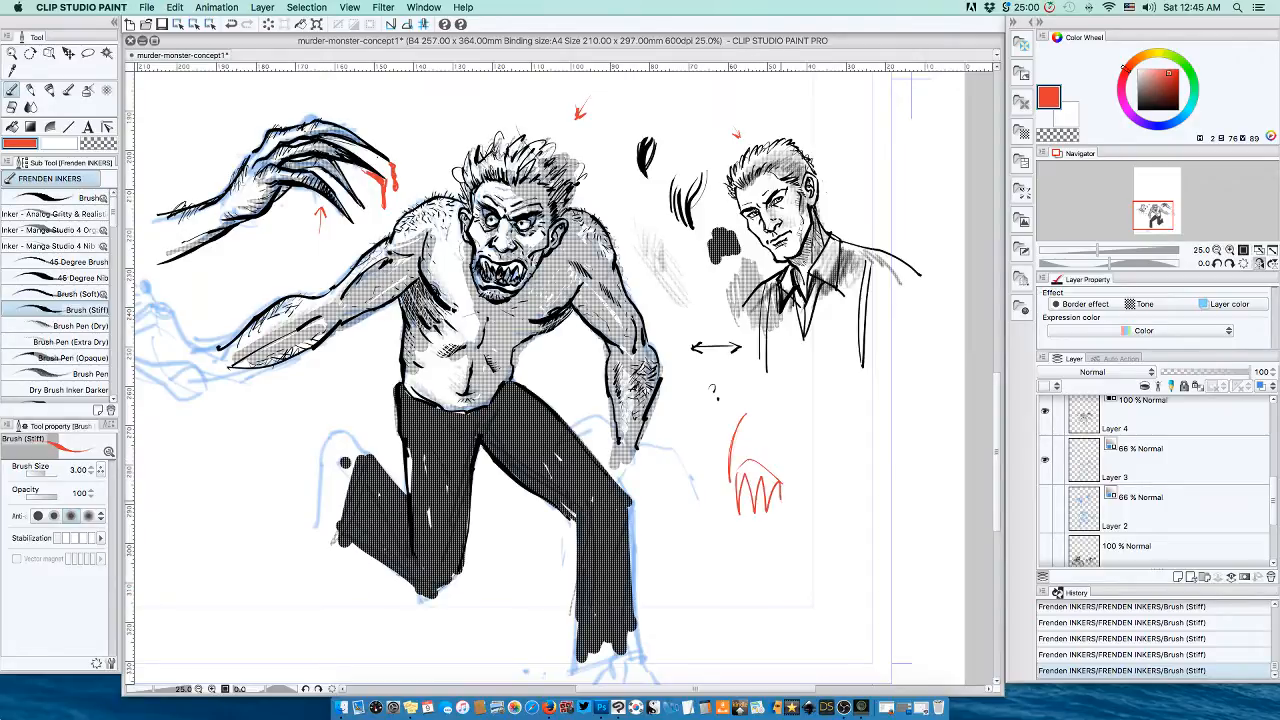
{"action": "mouse_move", "coordinate": [736, 522]}
{"action": "left_mouse_down"}
{"action": "mouse_move", "coordinate": [739, 552]}
{"action": "mouse_move", "coordinate": [788, 516]}
{"action": "left_mouse_up"}
{"action": "mouse_move", "coordinate": [720, 468]}
{"action": "left_mouse_down"}
{"action": "mouse_move", "coordinate": [766, 579]}
{"action": "mouse_move", "coordinate": [813, 514]}
{"action": "mouse_move", "coordinate": [804, 462]}
{"action": "left_mouse_up"}
{"action": "mouse_move", "coordinate": [740, 436]}
{"action": "left_mouse_down"}
{"action": "mouse_move", "coordinate": [738, 448]}
{"action": "mouse_move", "coordinate": [792, 406]}
{"action": "left_mouse_up"}
Fill the mouth of the red face with dense, jagged vertical strokes
{"action": "mouse_move", "coordinate": [743, 498]}
{"action": "left_mouse_down"}
{"action": "mouse_move", "coordinate": [741, 536]}
{"action": "mouse_move", "coordinate": [757, 522]}
{"action": "mouse_move", "coordinate": [763, 544]}
{"action": "mouse_move", "coordinate": [775, 526]}
{"action": "mouse_move", "coordinate": [778, 536]}
{"action": "left_mouse_up"}
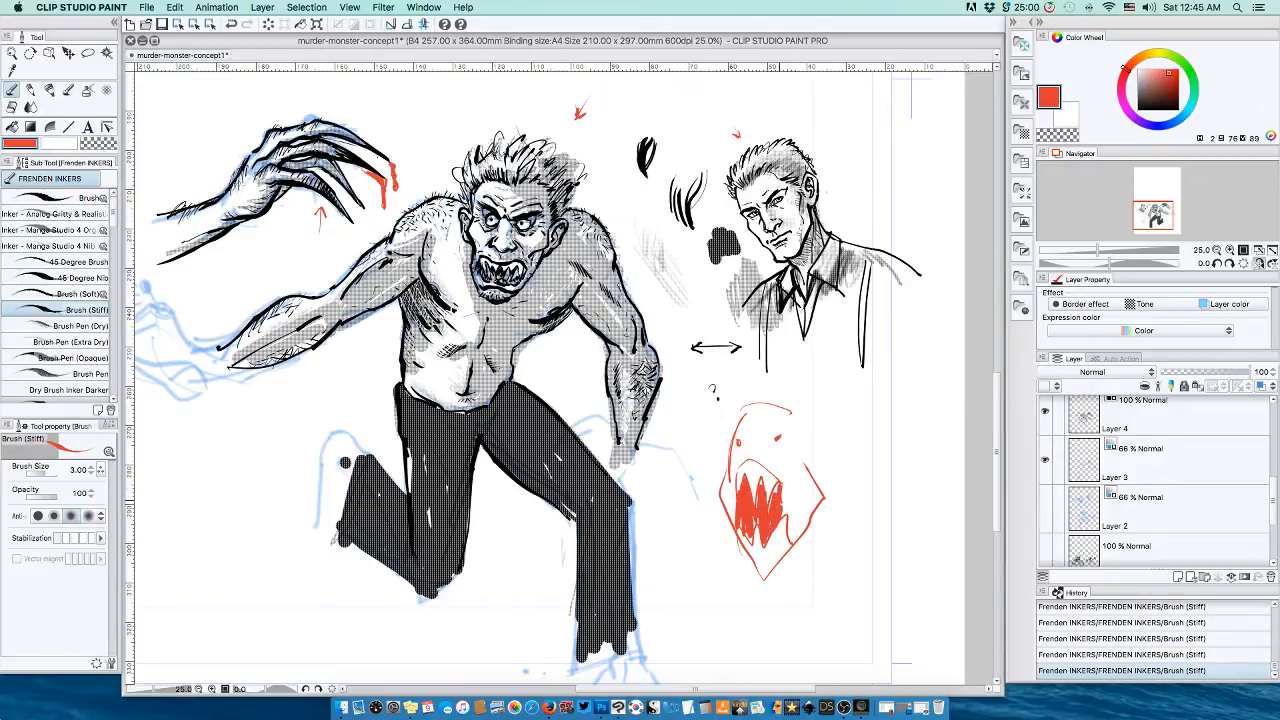
{"action": "left_click_drag", "start_coordinate": [777, 480], "coordinate": [785, 518]}
{"action": "left_click_drag", "start_coordinate": [790, 490], "coordinate": [791, 532]}
{"action": "left_click_drag", "start_coordinate": [798, 506], "coordinate": [799, 534]}
Draw a bold red arrow pointing at the monster's head and sweeping red arcs over its hair
{"action": "left_click_drag", "start_coordinate": [416, 90], "coordinate": [445, 123]}
{"action": "left_click_drag", "start_coordinate": [424, 112], "coordinate": [447, 127]}
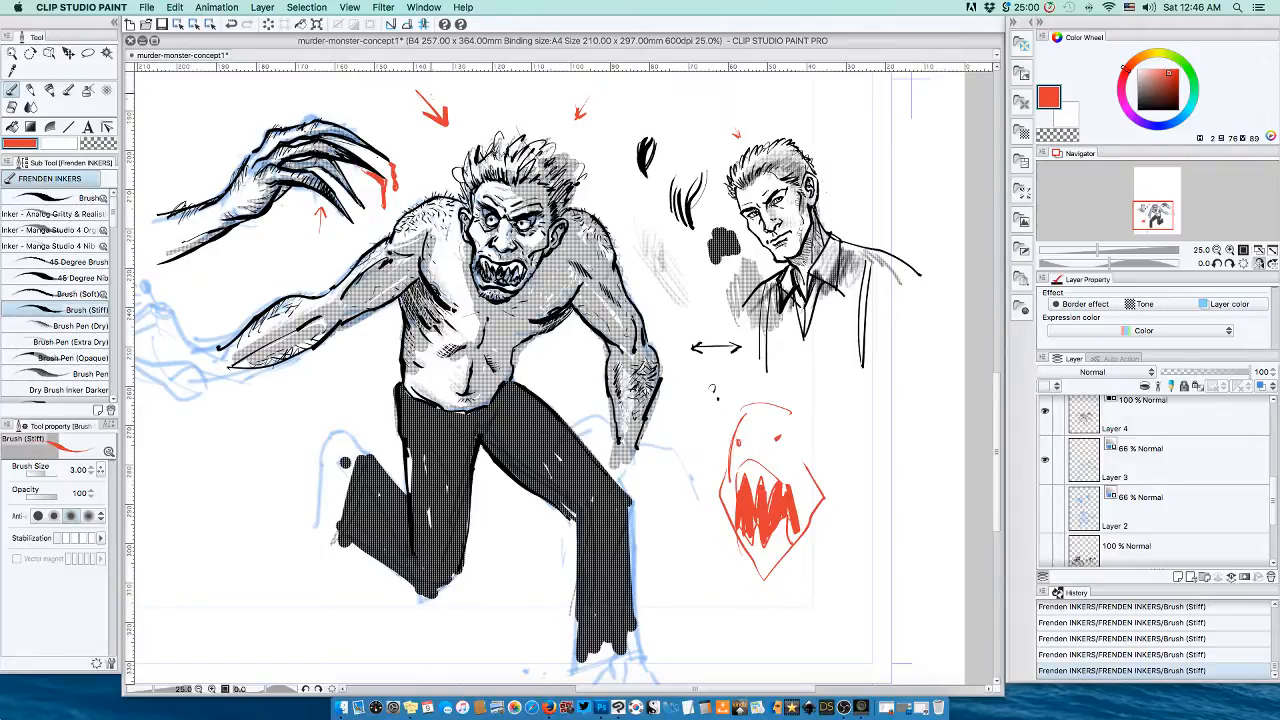
{"action": "mouse_move", "coordinate": [426, 172]}
{"action": "left_mouse_down"}
{"action": "mouse_move", "coordinate": [480, 112]}
{"action": "mouse_move", "coordinate": [458, 123]}
{"action": "mouse_move", "coordinate": [612, 159]}
{"action": "mouse_move", "coordinate": [443, 143]}
{"action": "mouse_move", "coordinate": [604, 132]}
{"action": "left_mouse_up"}
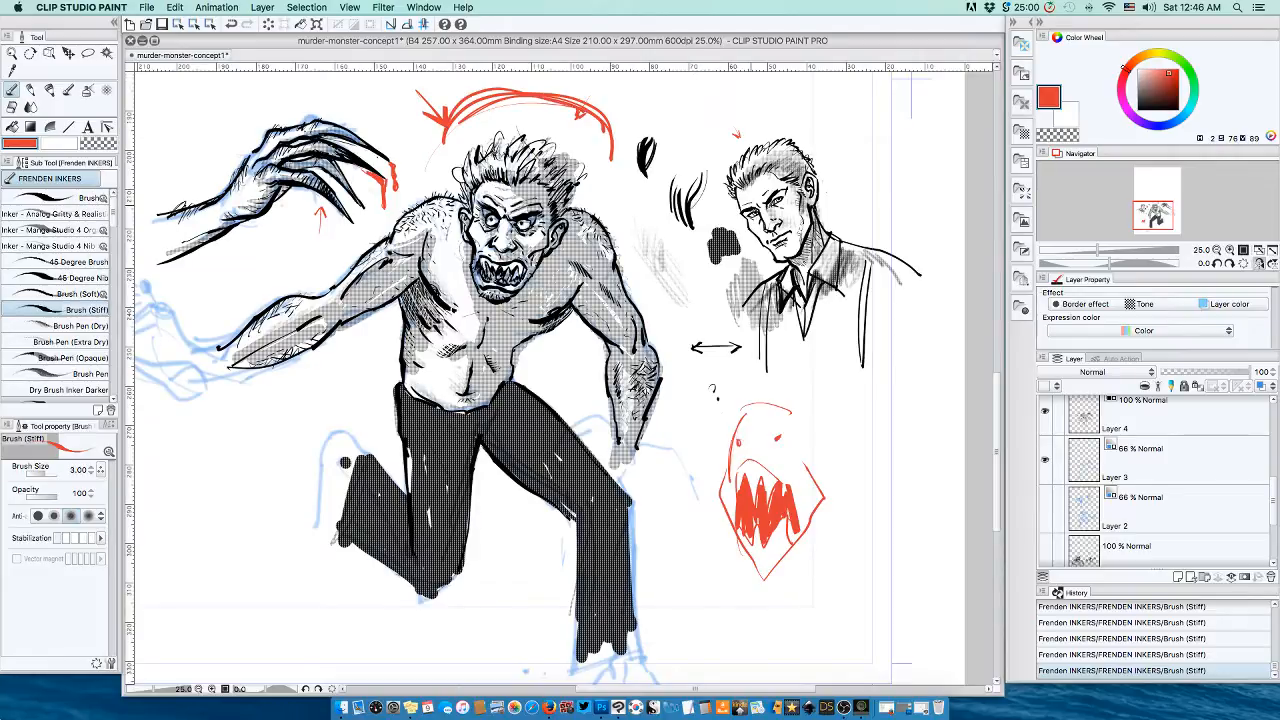
Draw heavy eyes, a bulbous nose and bold creases around the gaping mouth of the red face
{"action": "left_click_drag", "start_coordinate": [728, 438], "coordinate": [782, 438]}
{"action": "mouse_move", "coordinate": [767, 437]}
{"action": "left_mouse_down"}
{"action": "mouse_move", "coordinate": [778, 437]}
{"action": "mouse_move", "coordinate": [747, 451]}
{"action": "left_mouse_up"}
{"action": "left_click_drag", "start_coordinate": [747, 449], "coordinate": [760, 457]}
{"action": "mouse_move", "coordinate": [748, 442]}
{"action": "left_mouse_down"}
{"action": "mouse_move", "coordinate": [759, 441]}
{"action": "mouse_move", "coordinate": [728, 480]}
{"action": "mouse_move", "coordinate": [735, 529]}
{"action": "mouse_move", "coordinate": [781, 465]}
{"action": "mouse_move", "coordinate": [798, 485]}
{"action": "left_mouse_up"}
{"action": "left_click_drag", "start_coordinate": [796, 482], "coordinate": [804, 524]}
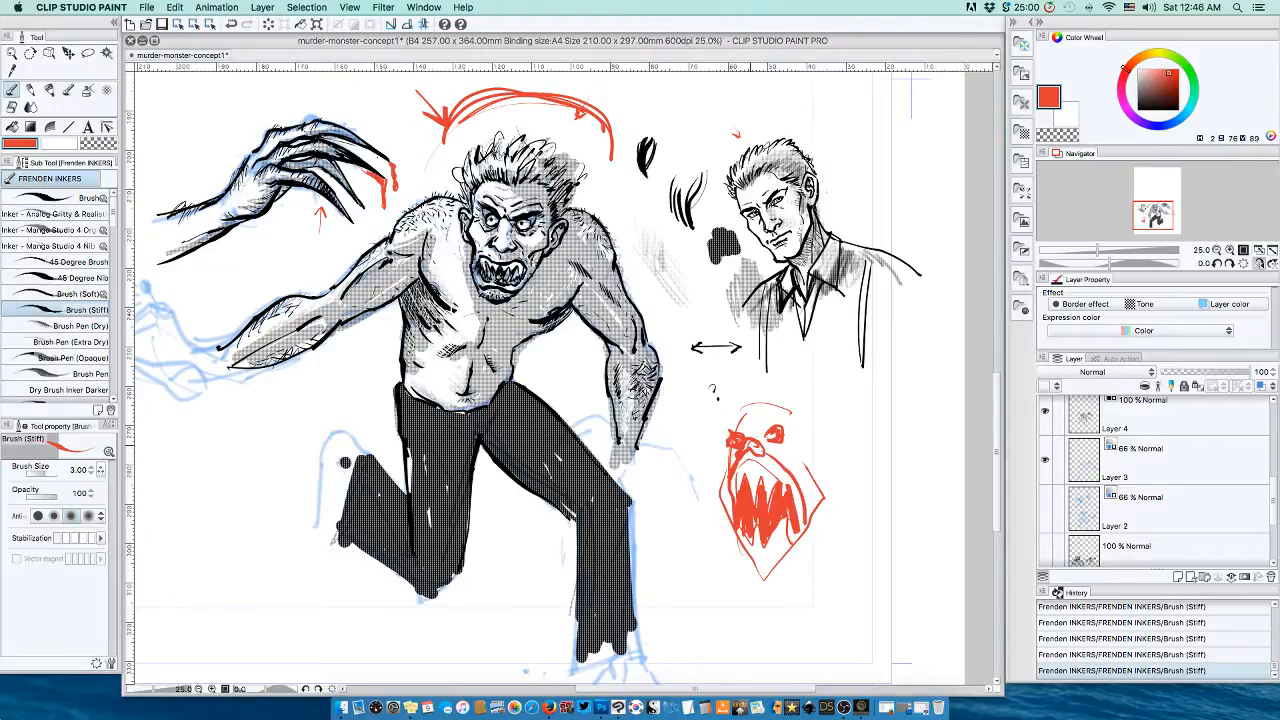
Add jagged cheek contours down both sides of the red face and outline its domed skull with angular strokes
{"action": "mouse_move", "coordinate": [745, 447]}
{"action": "left_mouse_down"}
{"action": "mouse_move", "coordinate": [719, 451]}
{"action": "mouse_move", "coordinate": [727, 466]}
{"action": "left_mouse_up"}
{"action": "mouse_move", "coordinate": [798, 433]}
{"action": "left_mouse_down"}
{"action": "mouse_move", "coordinate": [805, 462]}
{"action": "mouse_move", "coordinate": [728, 510]}
{"action": "mouse_move", "coordinate": [738, 554]}
{"action": "left_mouse_up"}
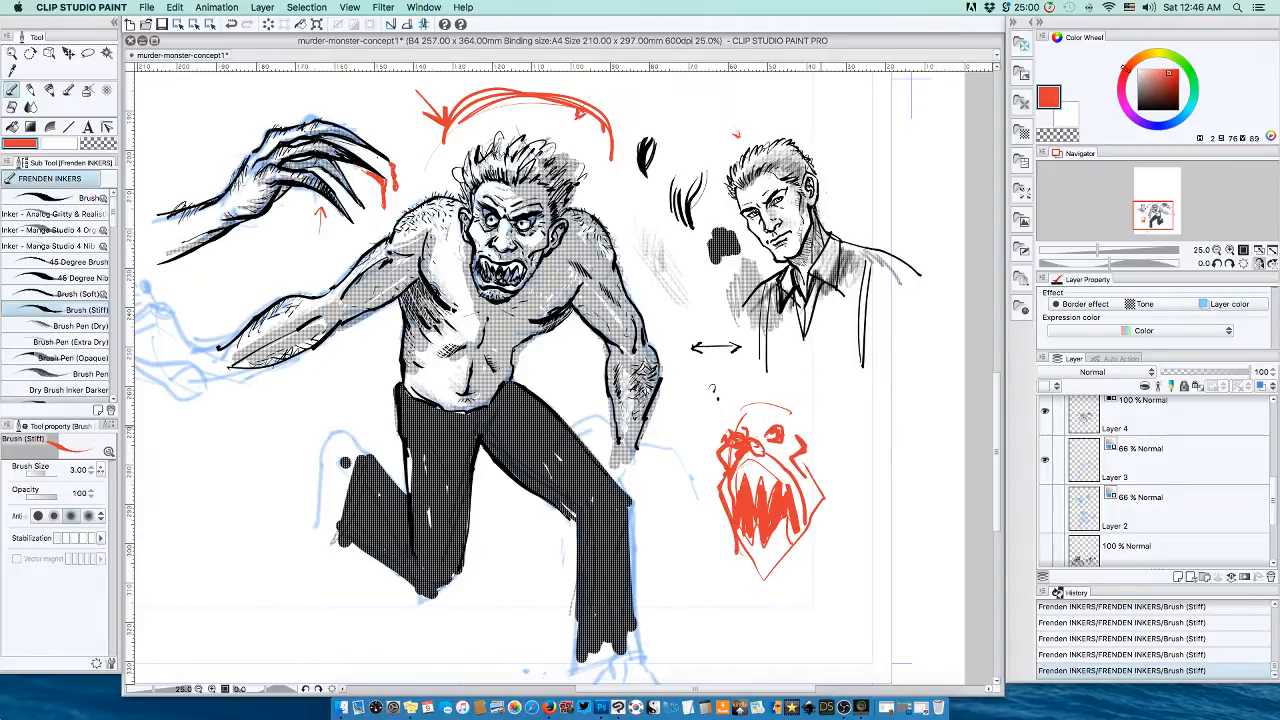
{"action": "mouse_move", "coordinate": [752, 401]}
{"action": "left_mouse_down"}
{"action": "mouse_move", "coordinate": [728, 414]}
{"action": "mouse_move", "coordinate": [722, 446]}
{"action": "left_mouse_up"}
{"action": "mouse_move", "coordinate": [760, 399]}
{"action": "left_mouse_down"}
{"action": "mouse_move", "coordinate": [822, 432]}
{"action": "mouse_move", "coordinate": [826, 454]}
{"action": "left_mouse_up"}
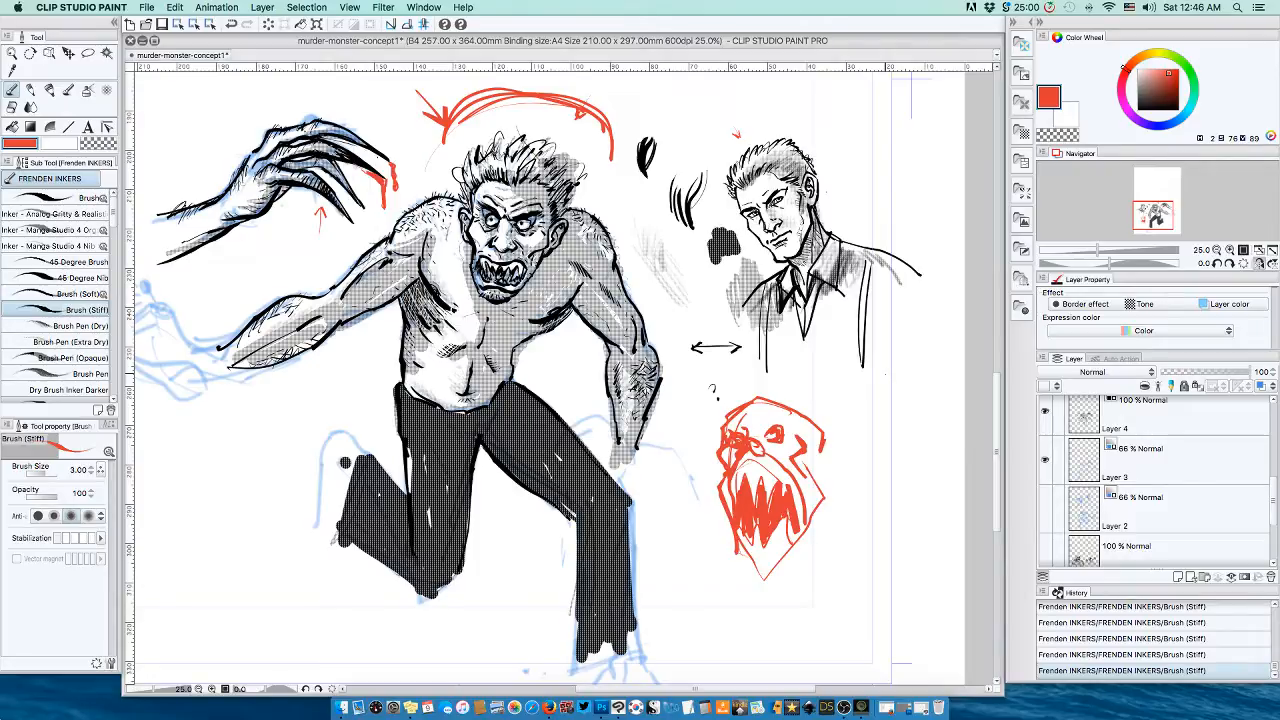
Examine the monster's upper body up close, and compare it with the full page of sketches and red annotations
{"action": "left_click", "coordinate": [1230, 250]}
{"action": "left_click", "coordinate": [1230, 250]}
{"action": "left_click", "coordinate": [1230, 250]}
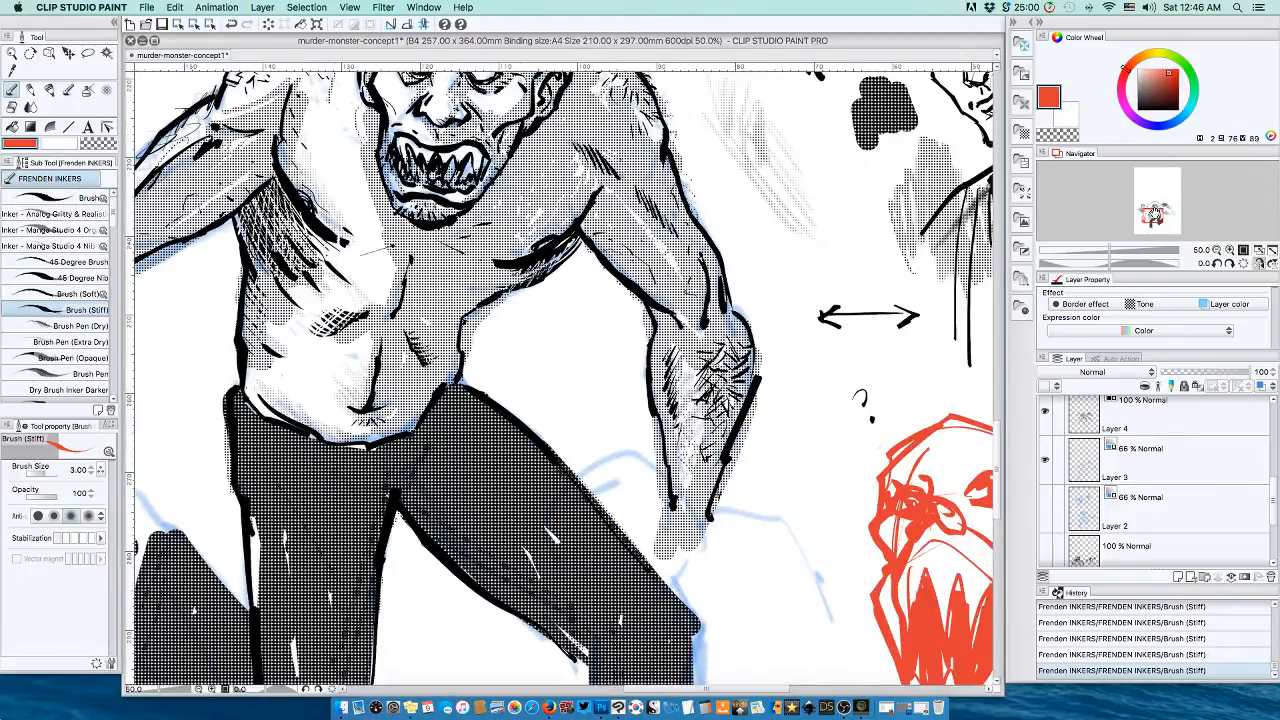
{"action": "left_click_drag", "start_coordinate": [1156, 218], "coordinate": [1163, 200]}
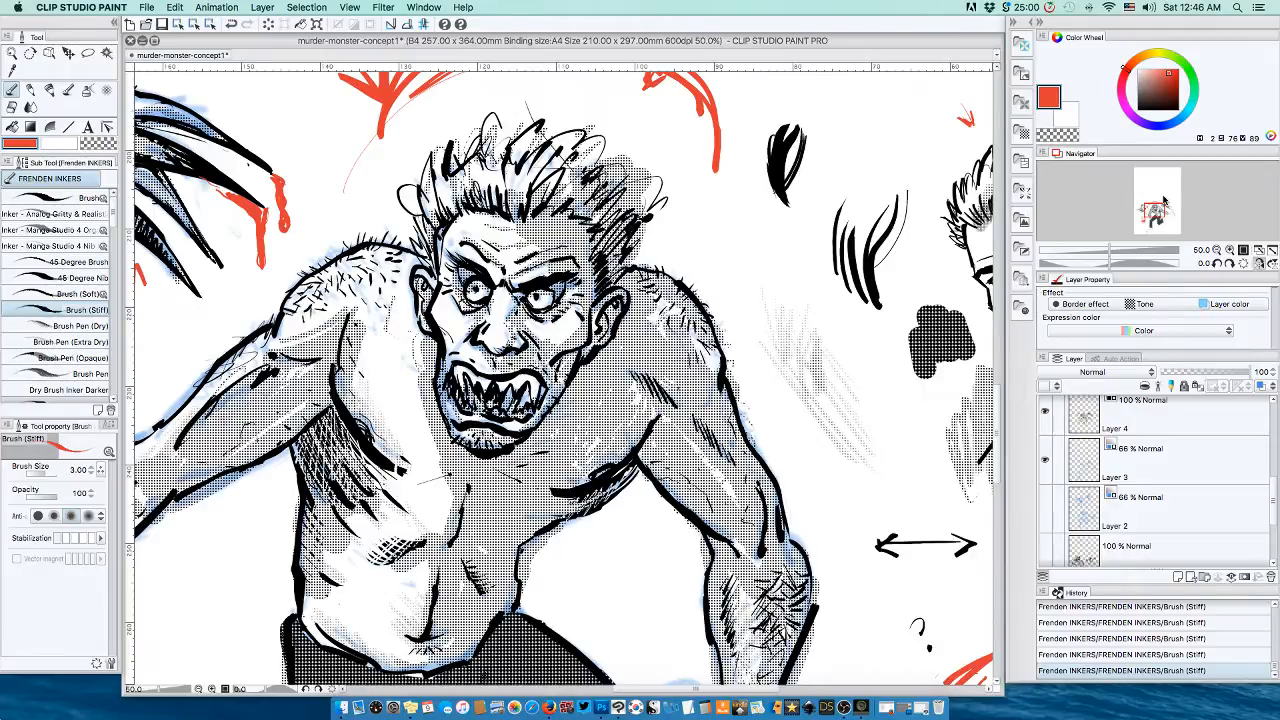
{"action": "left_click", "coordinate": [1216, 250]}
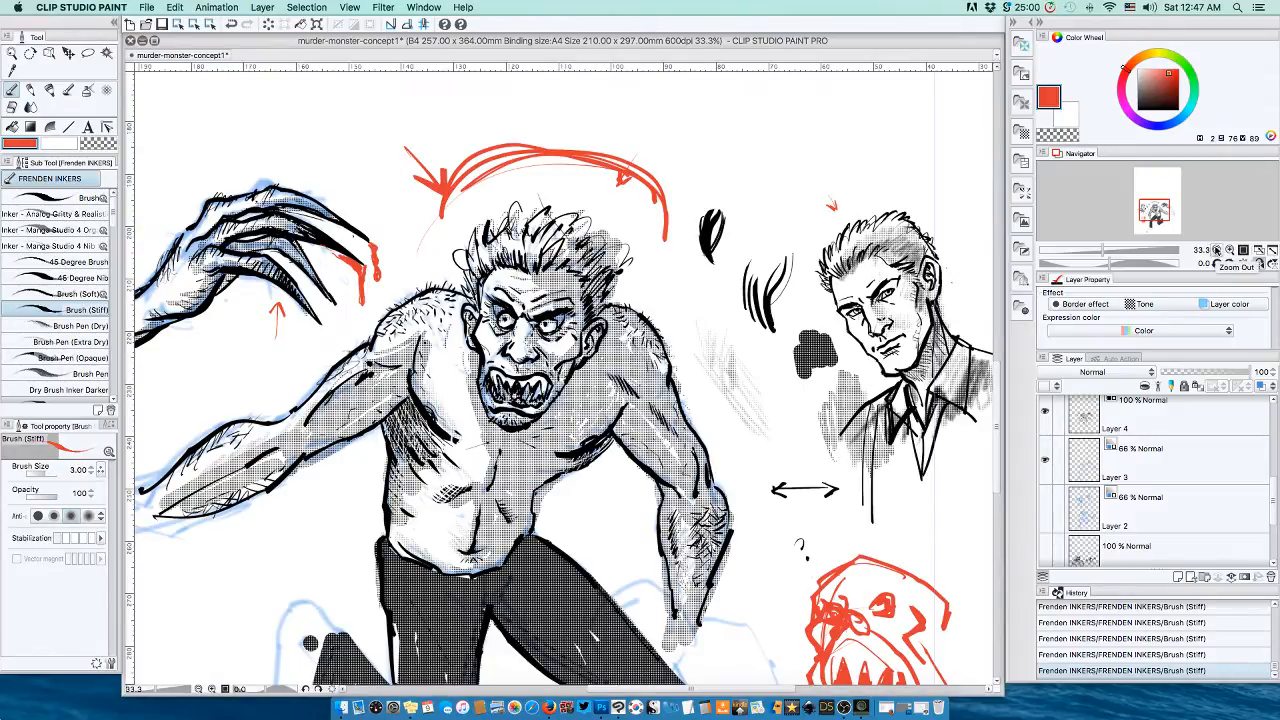
{"action": "left_click", "coordinate": [1216, 250]}
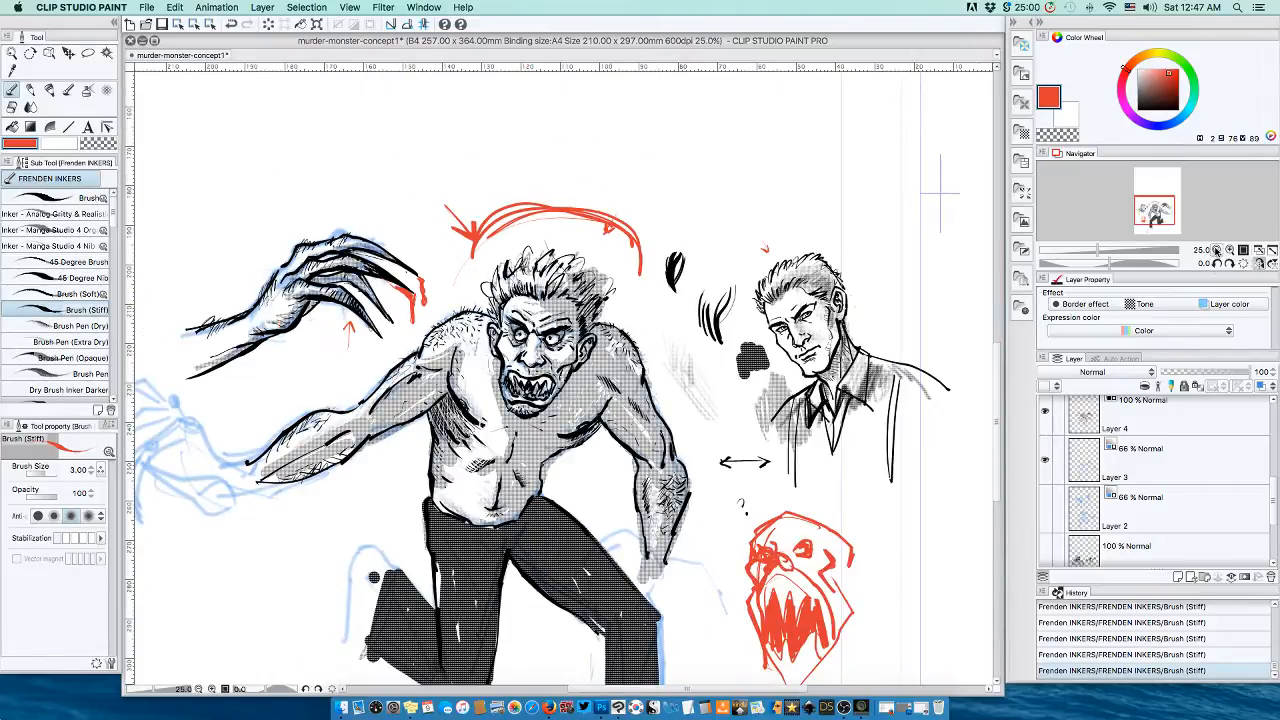
{"action": "left_click", "coordinate": [1216, 250]}
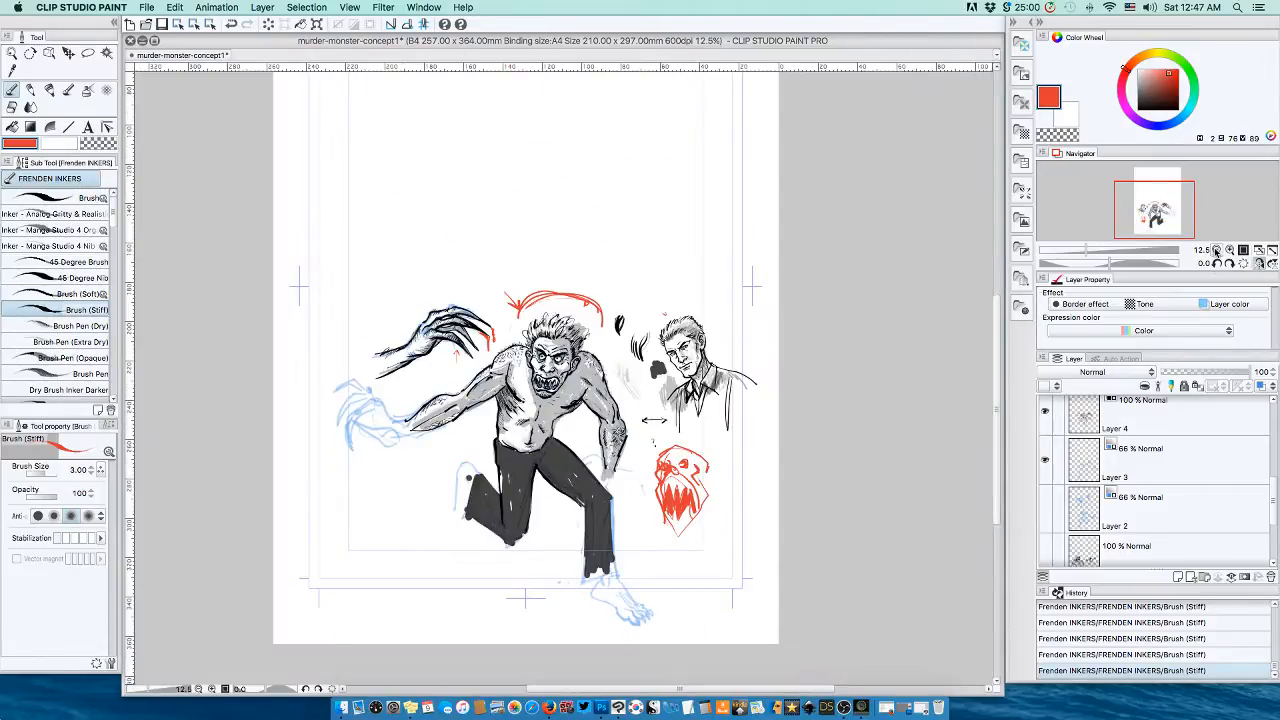
{"action": "left_click", "coordinate": [1230, 250]}
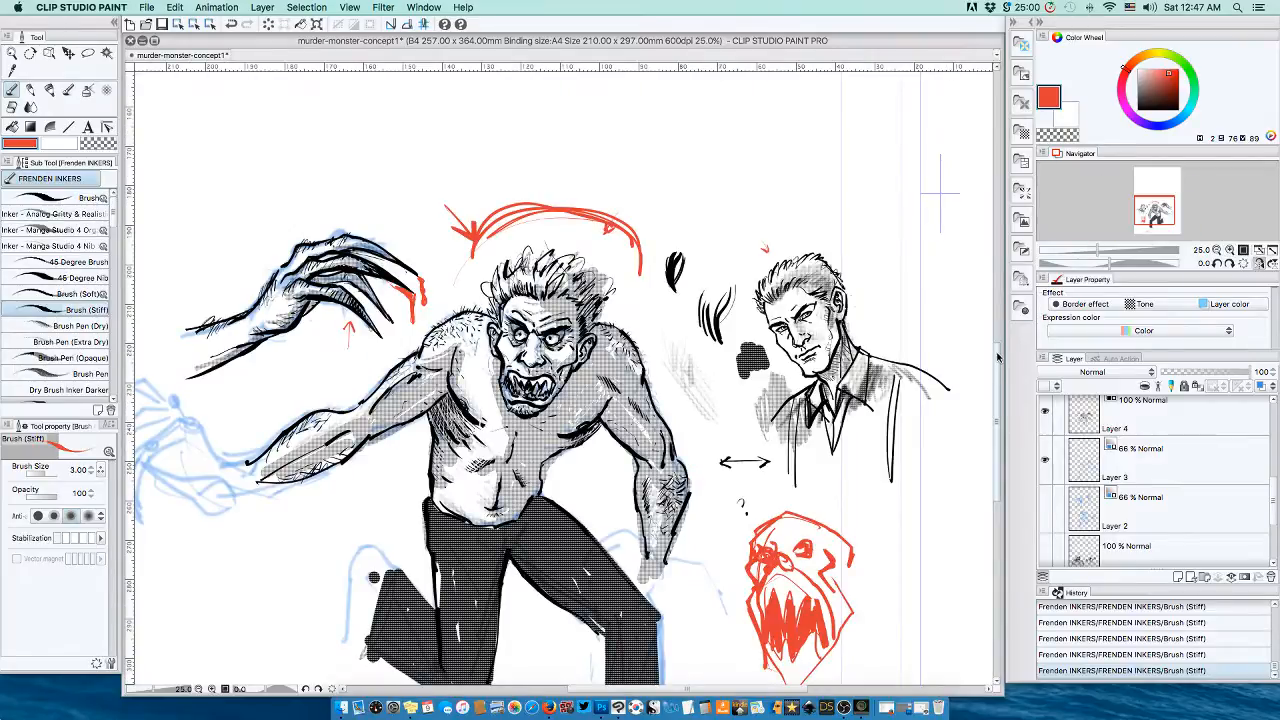
{"action": "mouse_move", "coordinate": [999, 355]}
{"action": "left_mouse_down"}
{"action": "mouse_move", "coordinate": [999, 395]}
{"action": "mouse_move", "coordinate": [1000, 356]}
{"action": "left_mouse_up"}
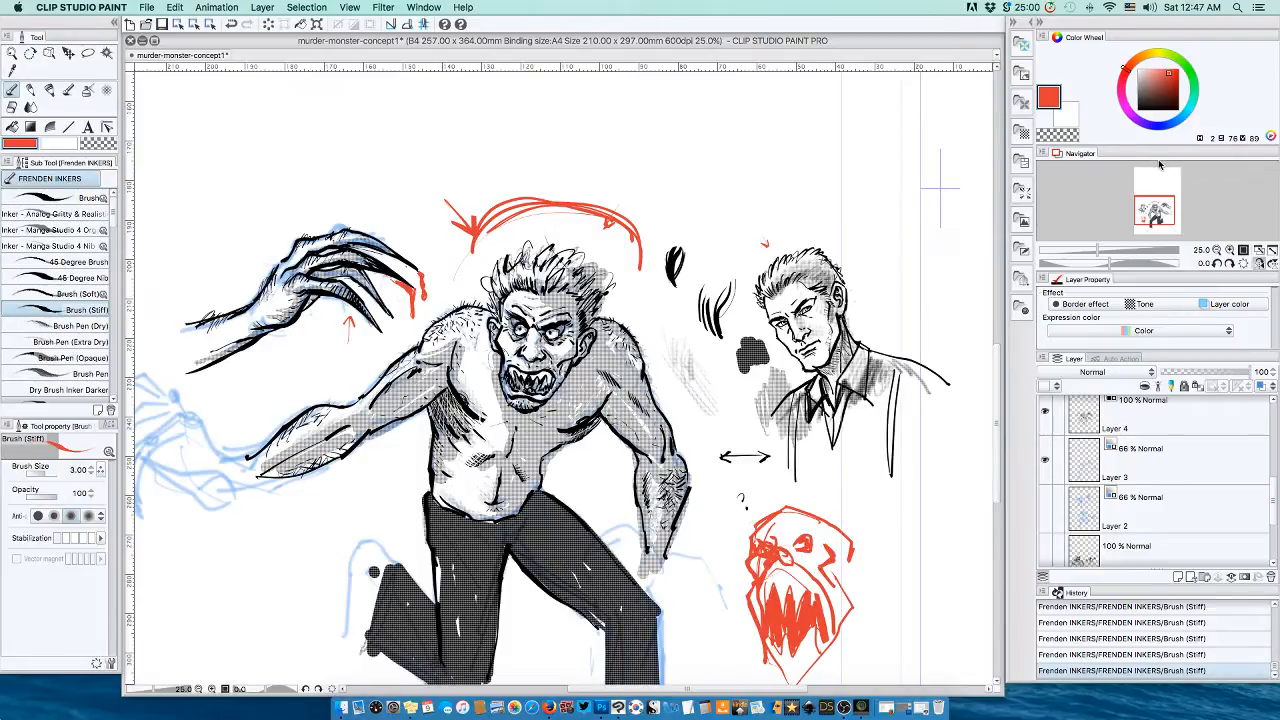
Inspect the inking and tone on the monster's face and teeth at up to 150% magnification
{"action": "left_click", "coordinate": [1230, 249]}
{"action": "left_click", "coordinate": [1230, 249]}
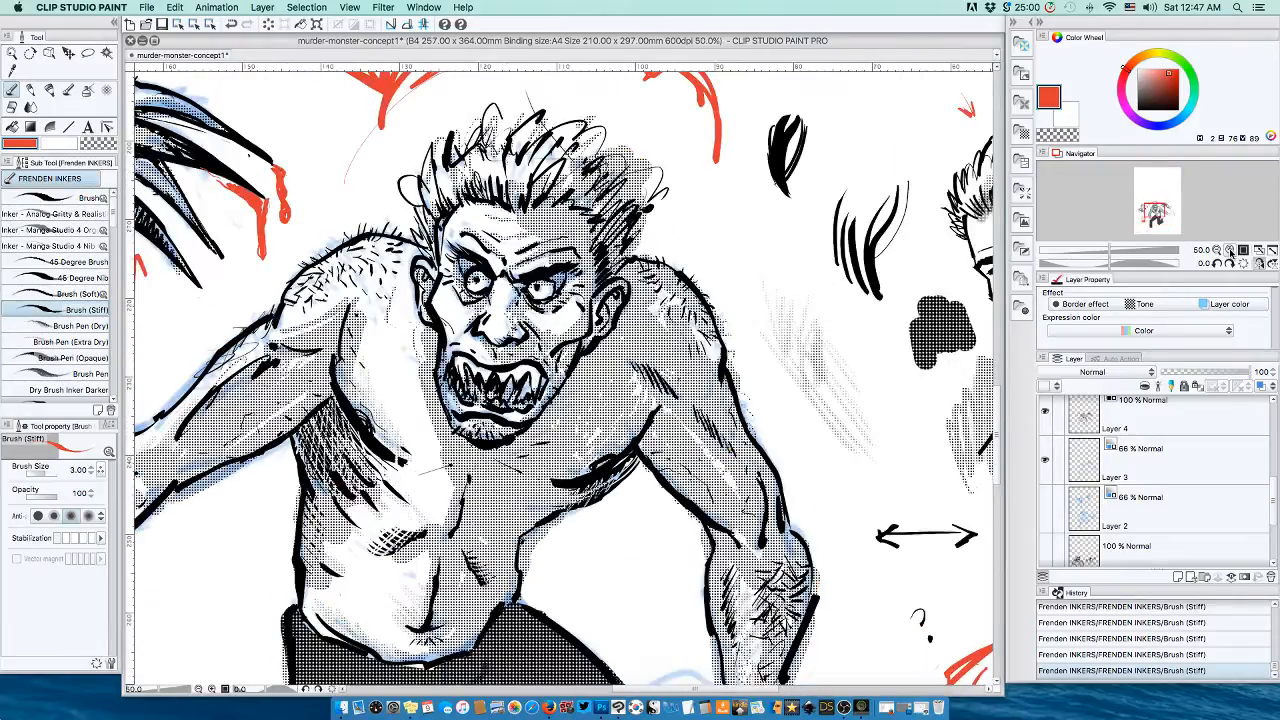
{"action": "left_click", "coordinate": [1230, 249]}
{"action": "left_click", "coordinate": [1230, 249]}
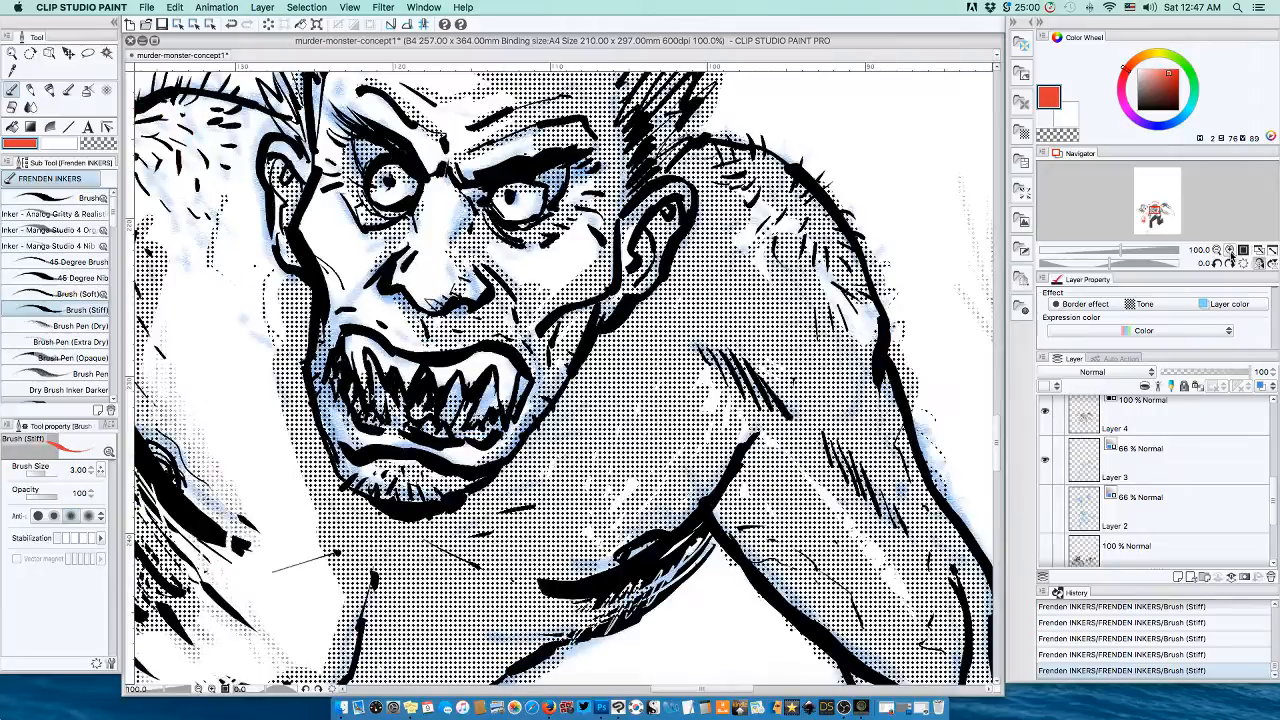
{"action": "left_click", "coordinate": [1230, 250]}
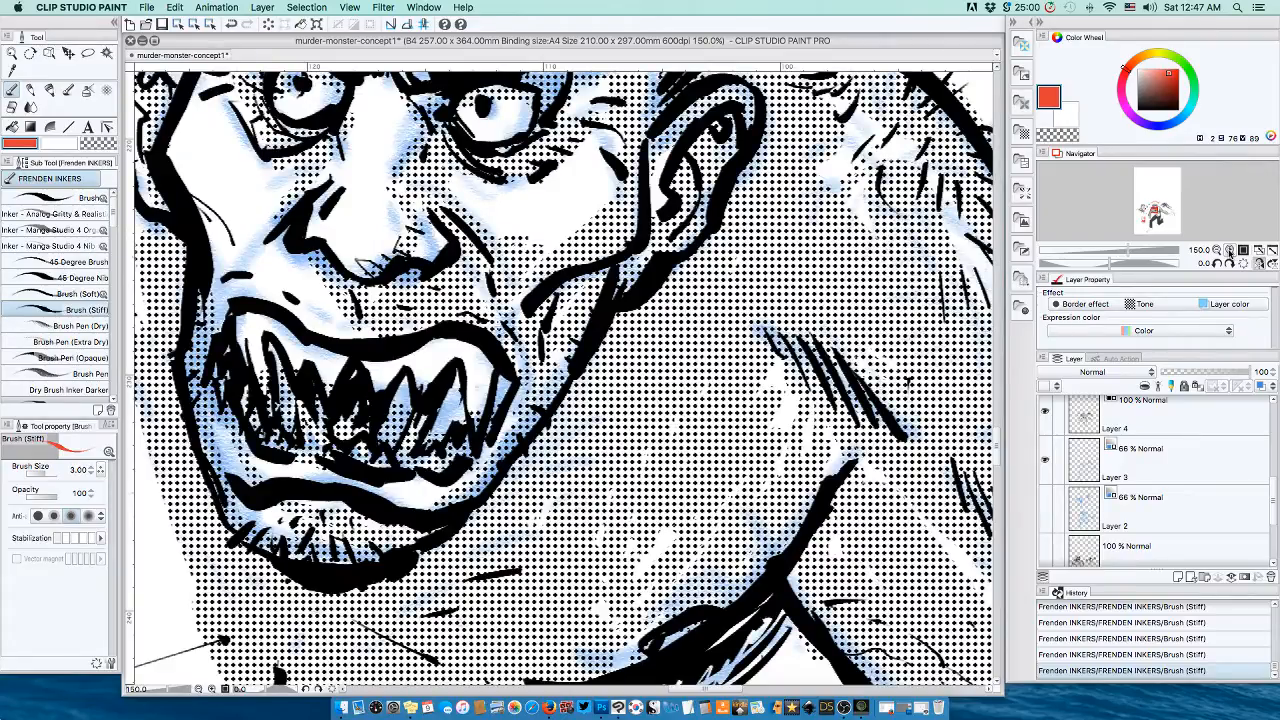
{"action": "left_click_drag", "start_coordinate": [1157, 212], "coordinate": [1155, 213]}
{"action": "left_click", "coordinate": [1215, 250]}
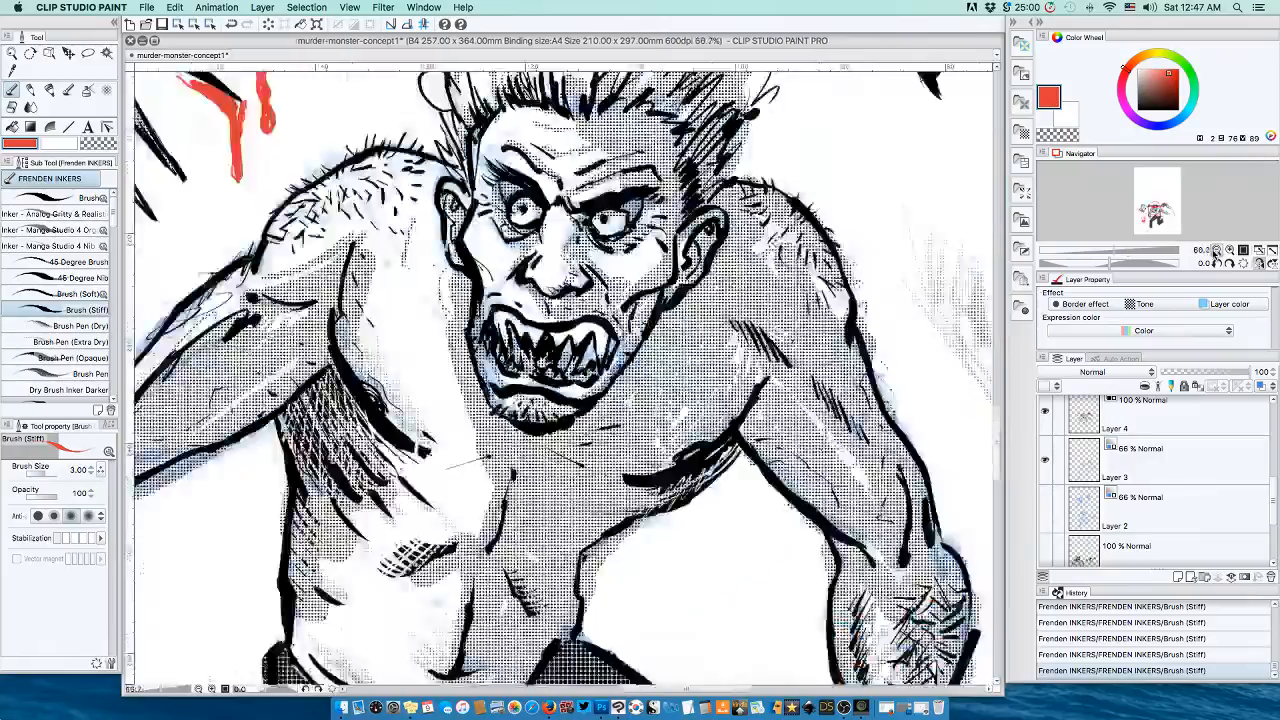